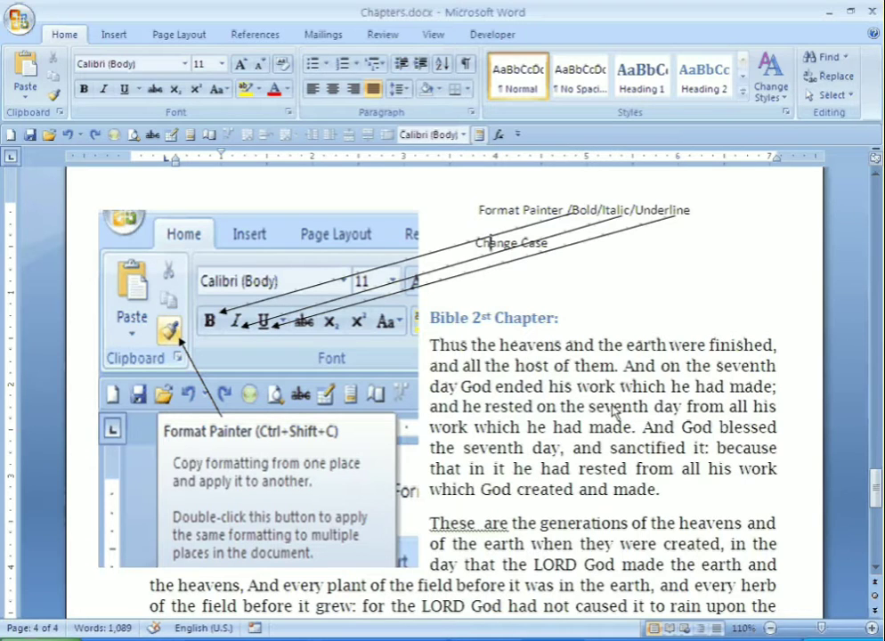
- Examine the underline styles and underline colors available for the word "Underline" in the line above "Change Case"
{"action": "left_click_drag", "start_coordinate": [496, 214], "coordinate": [566, 212]}
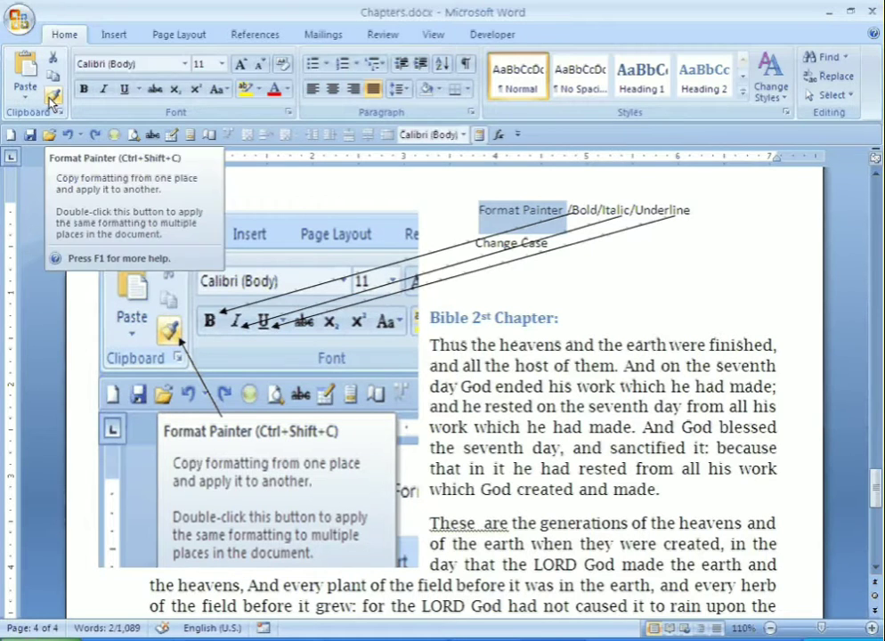
{"action": "double_click", "coordinate": [581, 214]}
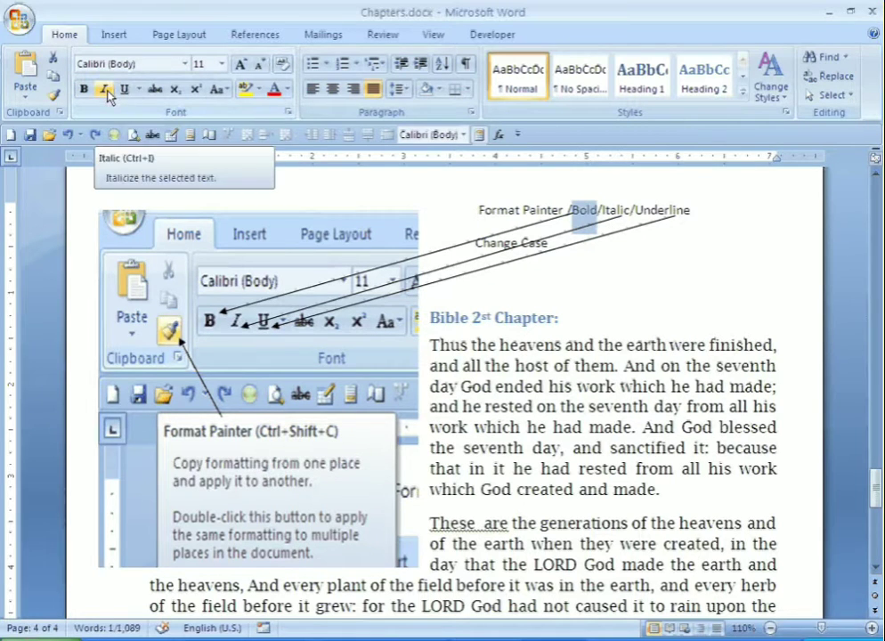
{"action": "left_click", "coordinate": [606, 213]}
{"action": "left_click_drag", "start_coordinate": [607, 212], "coordinate": [618, 213]}
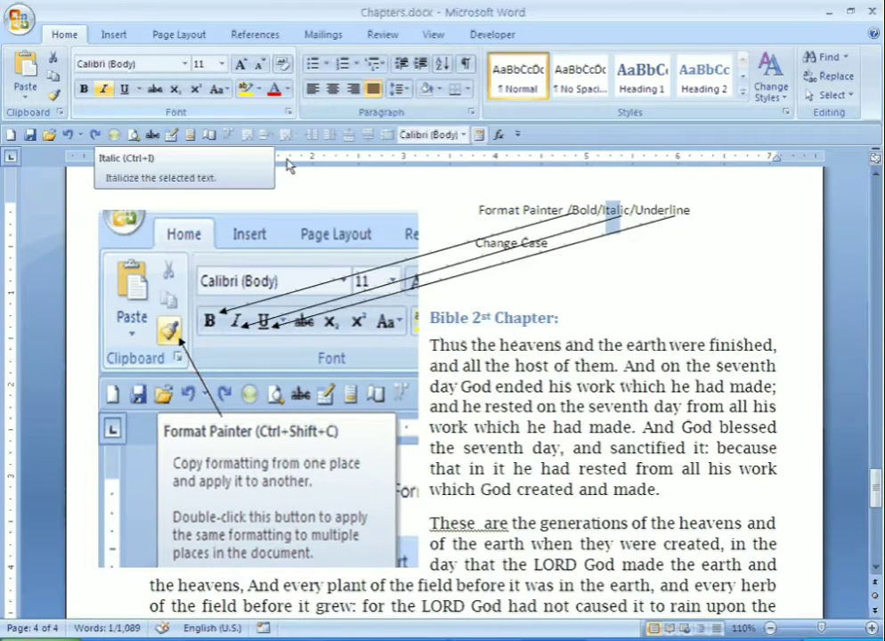
{"action": "left_click", "coordinate": [644, 214]}
{"action": "left_click_drag", "start_coordinate": [644, 214], "coordinate": [656, 214]}
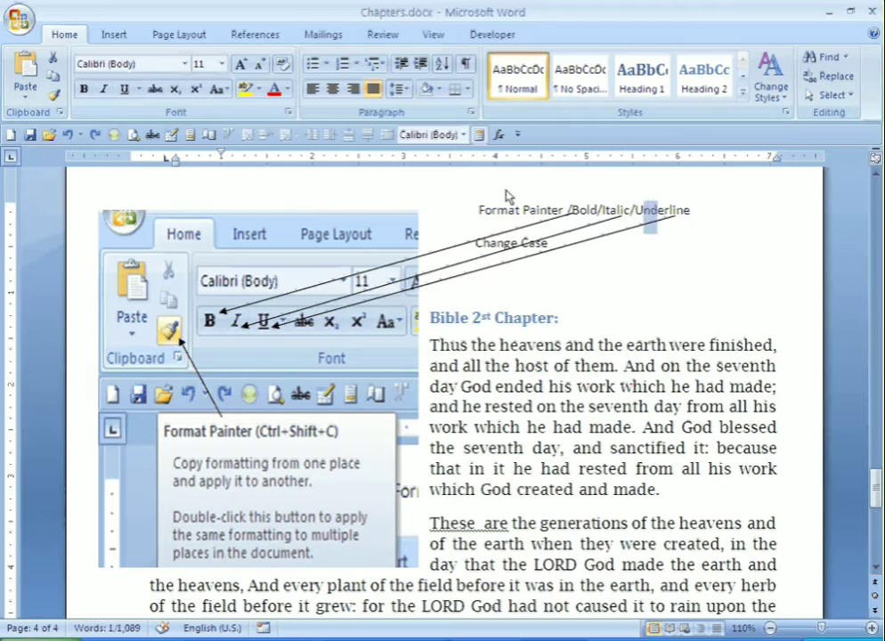
{"action": "left_click", "coordinate": [138, 89]}
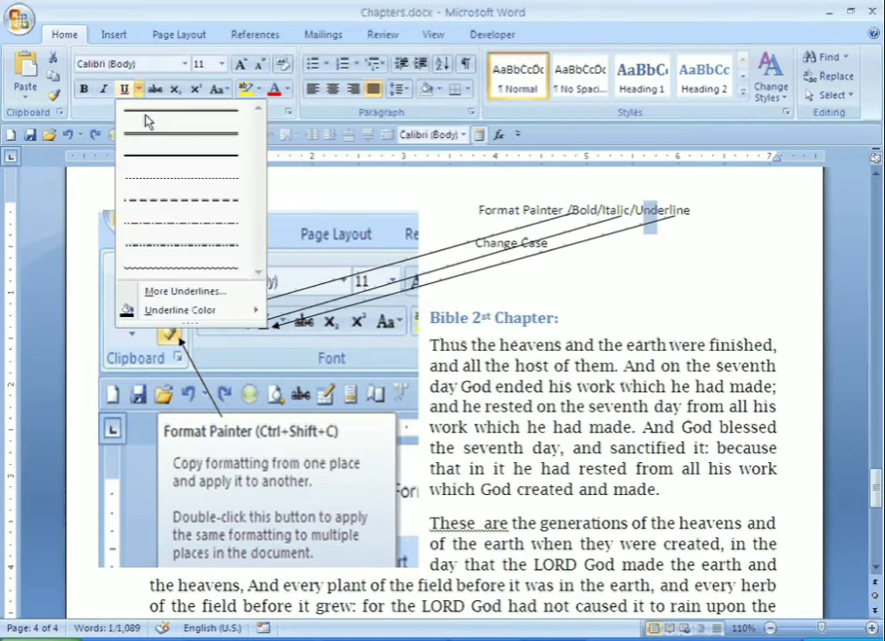
{"action": "mouse_move", "coordinate": [253, 309]}
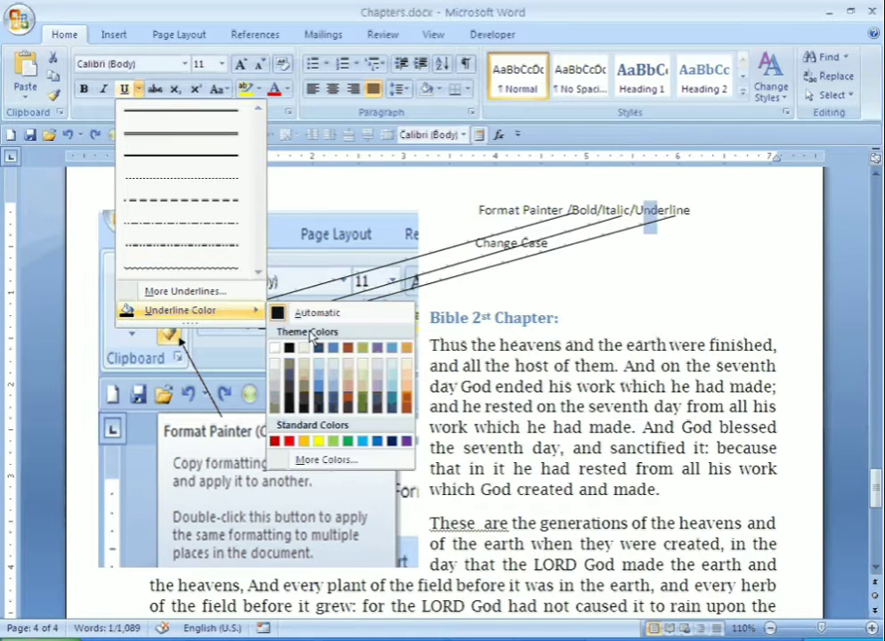
{"action": "left_click", "coordinate": [597, 297]}
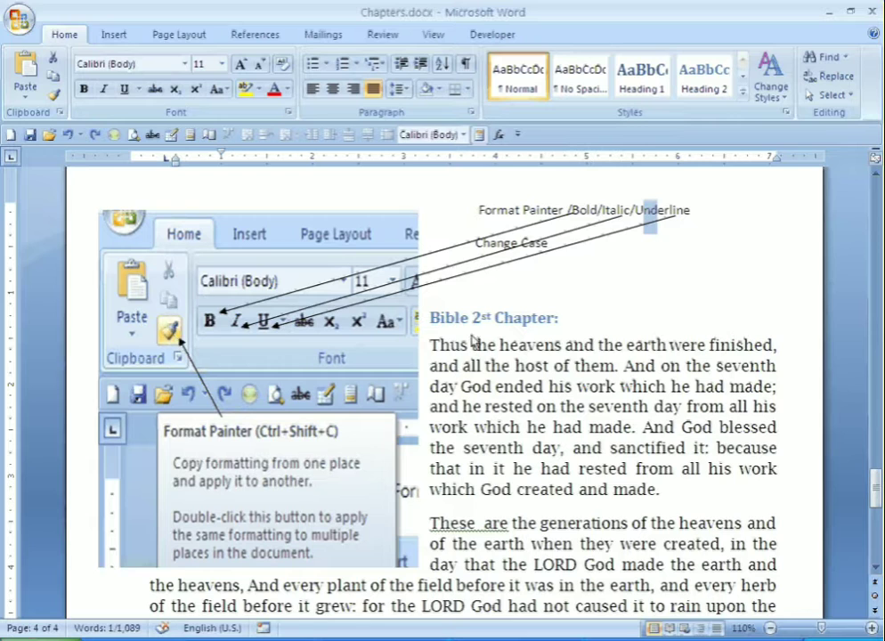
{"action": "left_click_drag", "start_coordinate": [477, 211], "coordinate": [565, 211]}
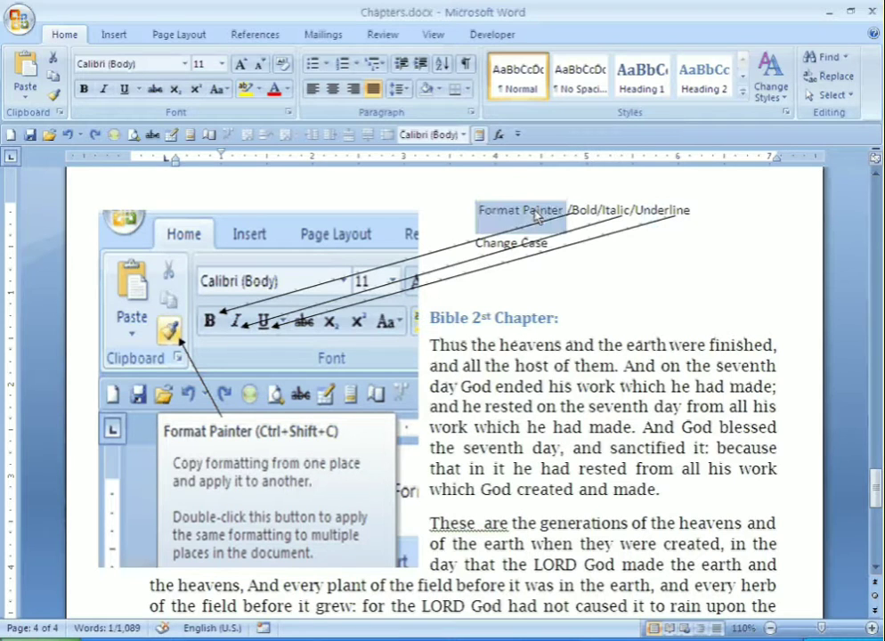
{"action": "left_click", "coordinate": [513, 221]}
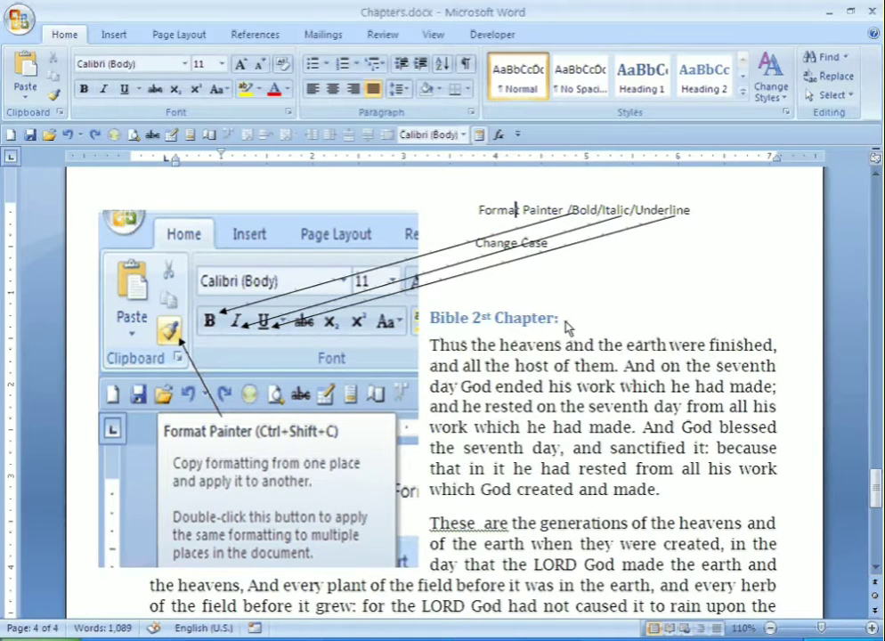
- Copy the "Bible 2st Chapter:" heading's formatting onto the "Format Painter /Bold/Italic/Underline" and "Change Case" lines, keeping Format Painter active
{"action": "left_click_drag", "start_coordinate": [566, 326], "coordinate": [442, 328]}
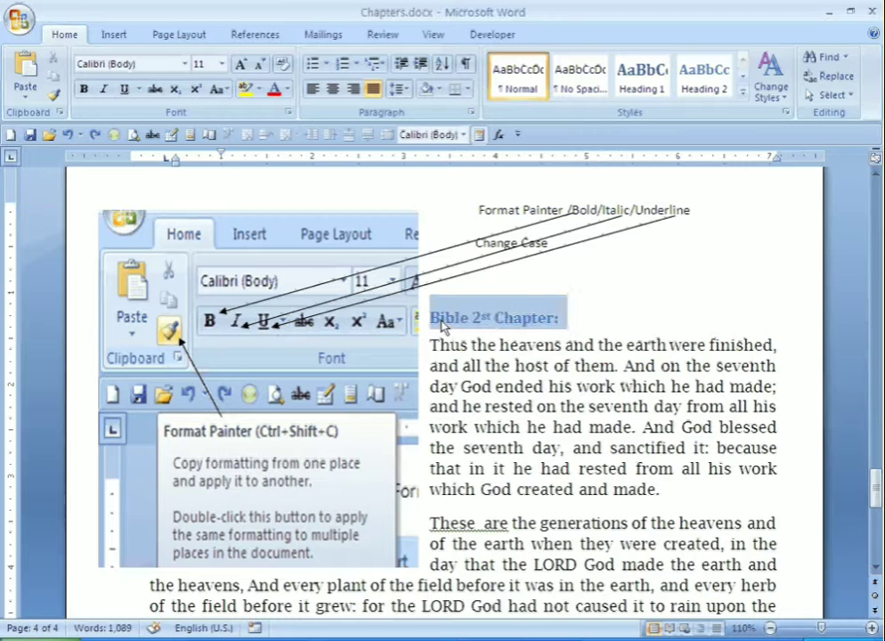
{"action": "left_click", "coordinate": [55, 96]}
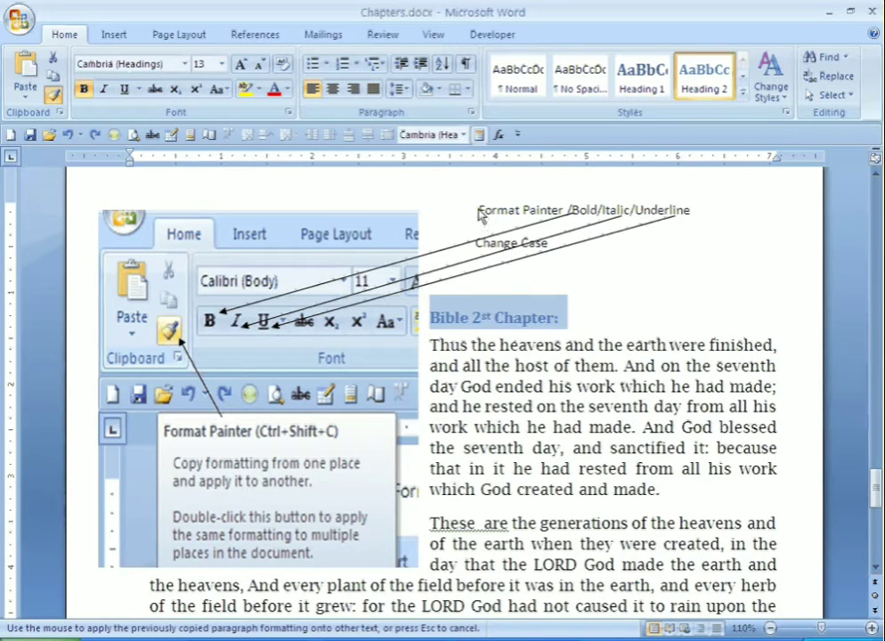
{"action": "left_click_drag", "start_coordinate": [481, 211], "coordinate": [708, 214]}
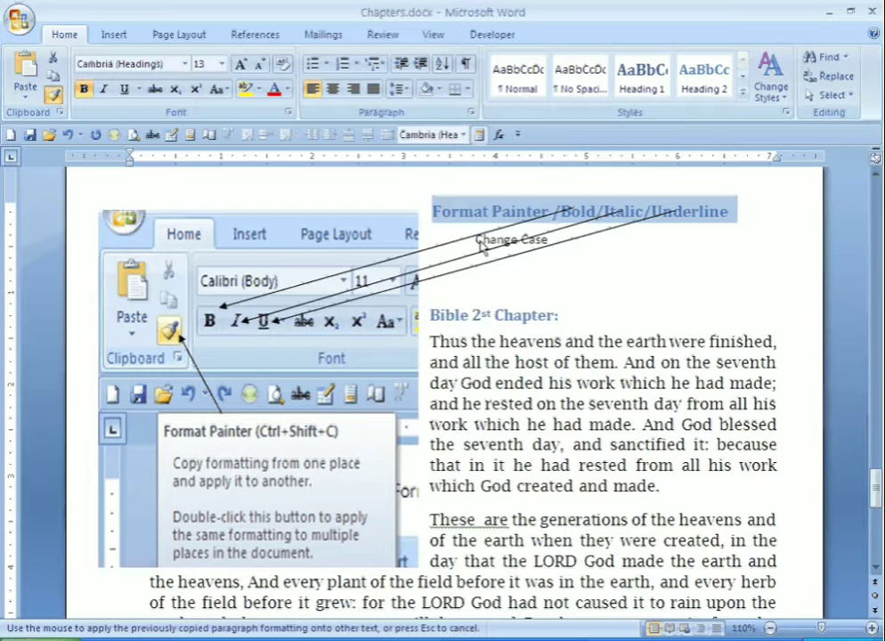
{"action": "left_click_drag", "start_coordinate": [477, 242], "coordinate": [560, 250]}
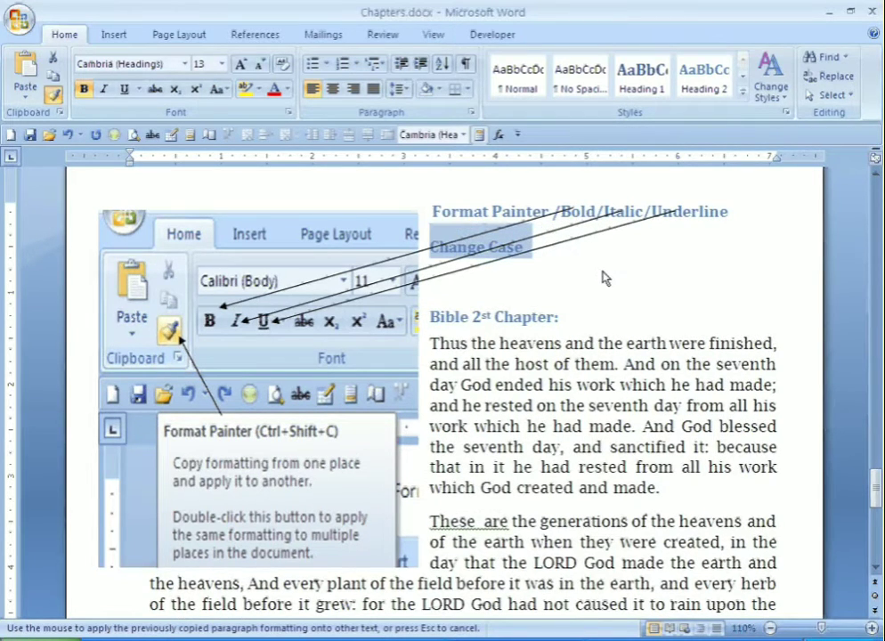
{"action": "left_click", "coordinate": [605, 278]}
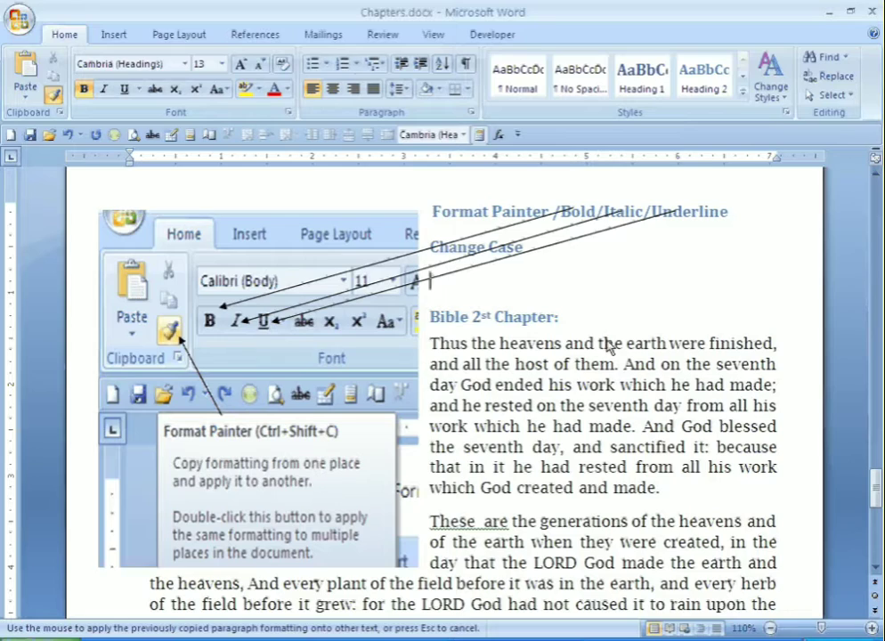
- Apply the copied heading formatting to only the words "God ended" in the first paragraph, undoing the whole-paragraph formatting
{"action": "scroll", "coordinate": [614, 349], "scroll_direction": "down", "scroll_amount": 3}
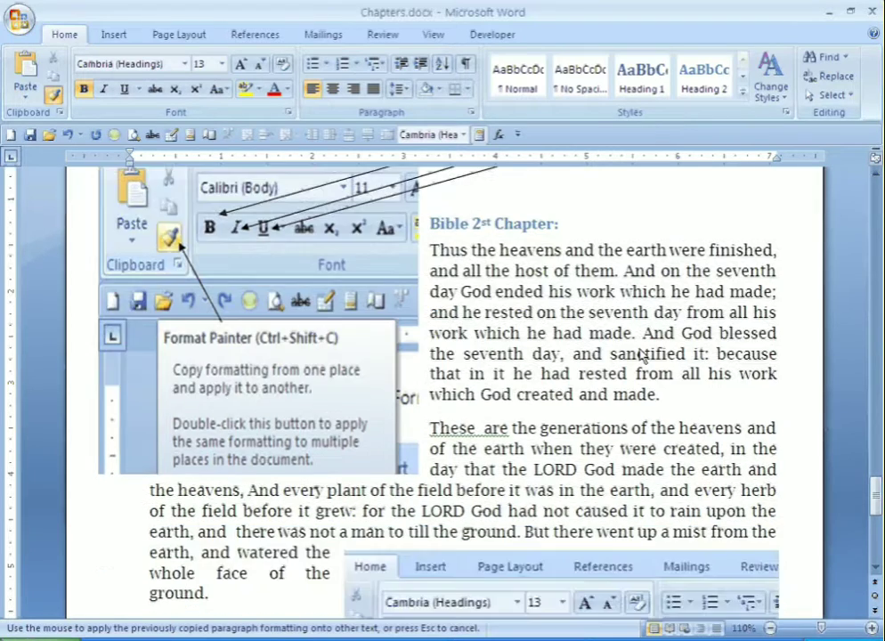
{"action": "scroll", "coordinate": [642, 351], "scroll_direction": "down", "scroll_amount": 4}
{"action": "scroll", "coordinate": [642, 351], "scroll_direction": "up", "scroll_amount": 5}
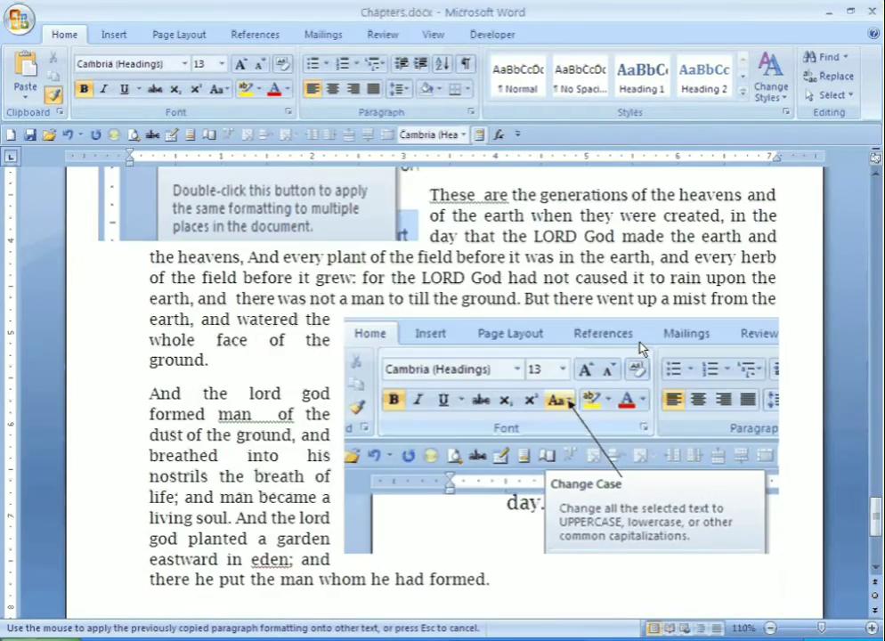
{"action": "scroll", "coordinate": [632, 335], "scroll_direction": "up", "scroll_amount": 2}
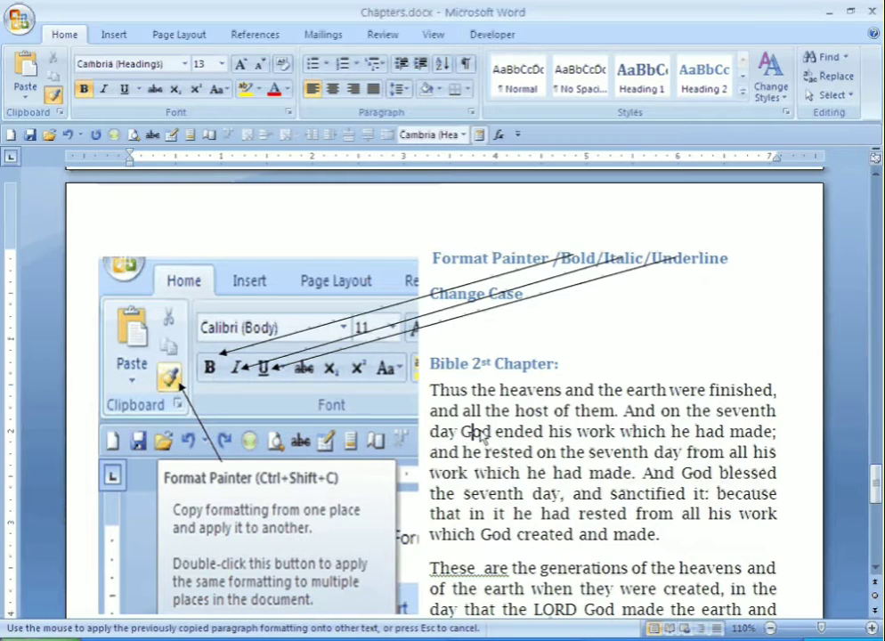
{"action": "mouse_move", "coordinate": [466, 432]}
{"action": "left_mouse_down"}
{"action": "mouse_move", "coordinate": [503, 437]}
{"action": "mouse_move", "coordinate": [486, 440]}
{"action": "left_mouse_up"}
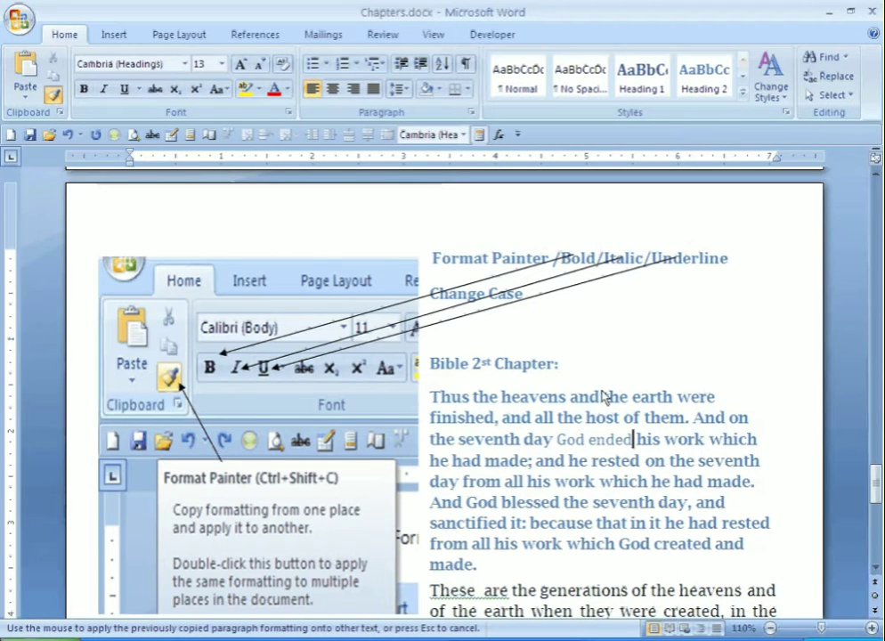
{"action": "key", "text": "ctrl+z"}
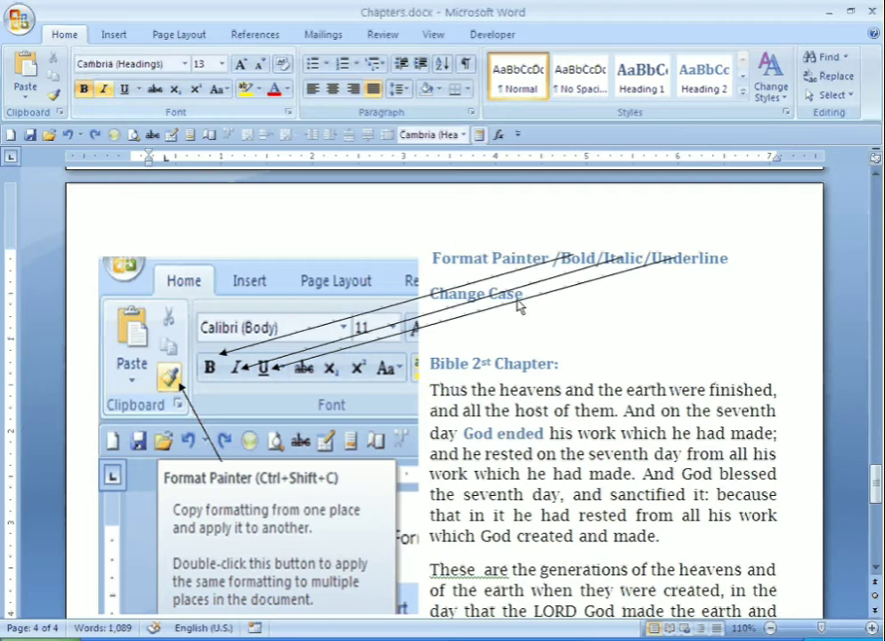
- Make the word "God" before "blessed" in the first paragraph bold
{"action": "left_click", "coordinate": [562, 365]}
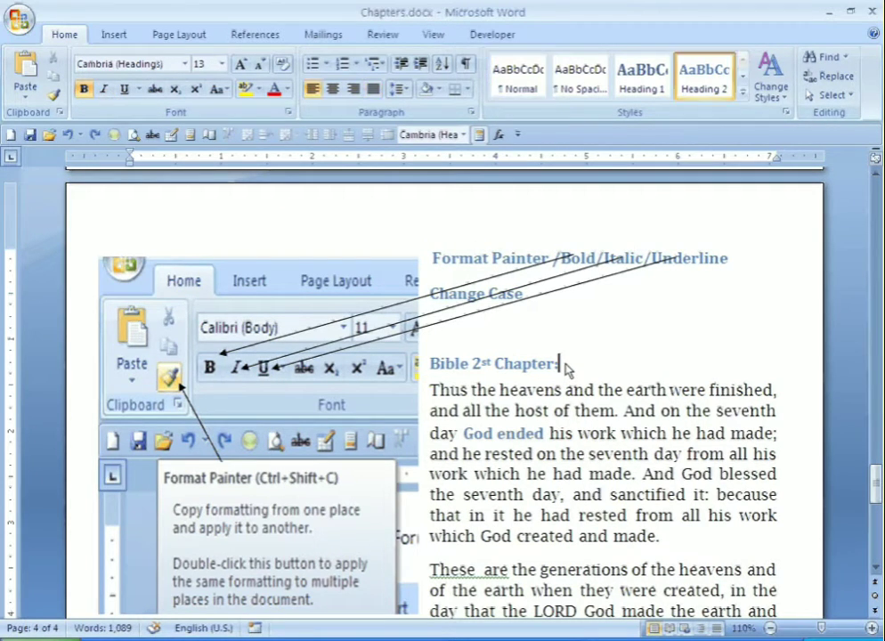
{"action": "double_click", "coordinate": [697, 474]}
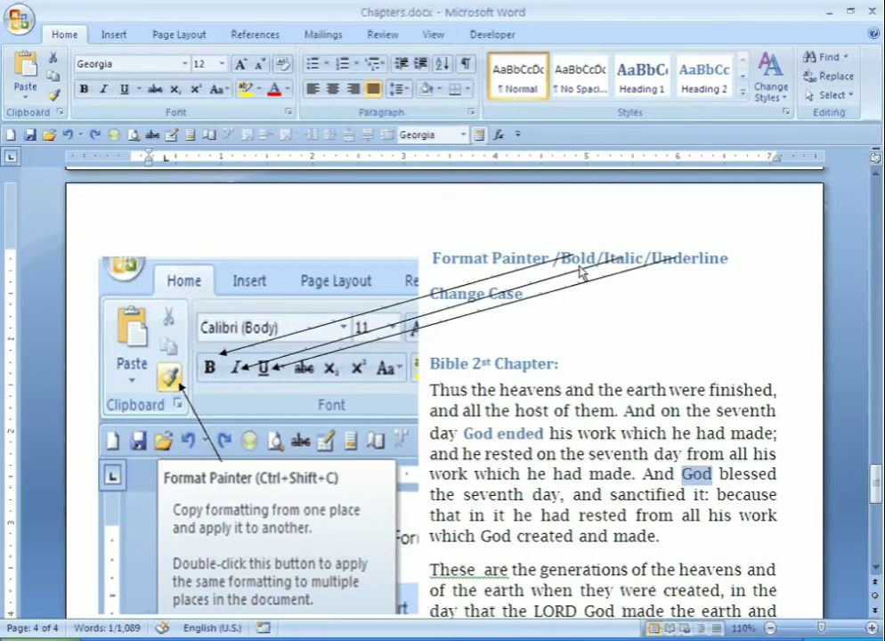
{"action": "left_click", "coordinate": [86, 92]}
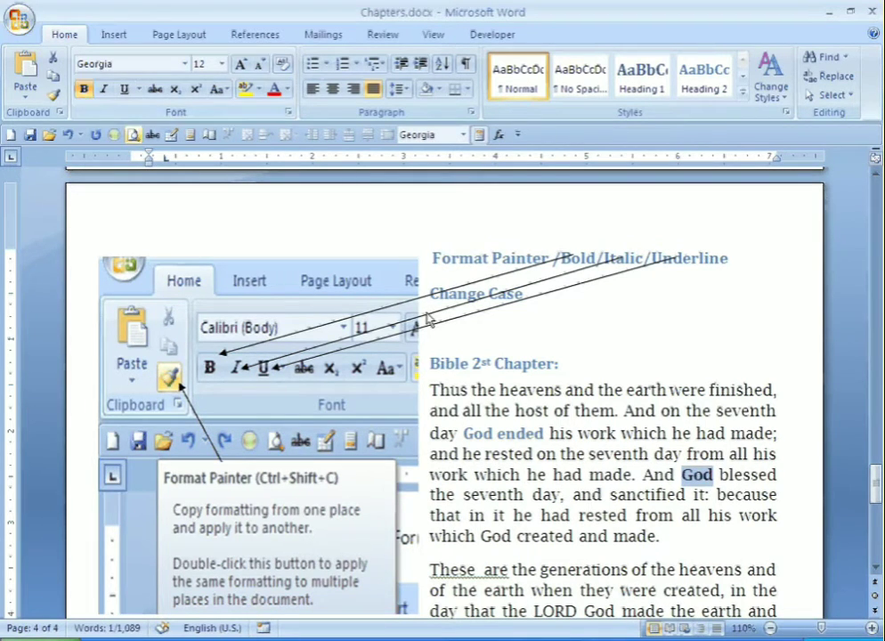
- Italicize and underline the "Bible 2st Chapter:" heading
{"action": "left_click_drag", "start_coordinate": [572, 369], "coordinate": [452, 369]}
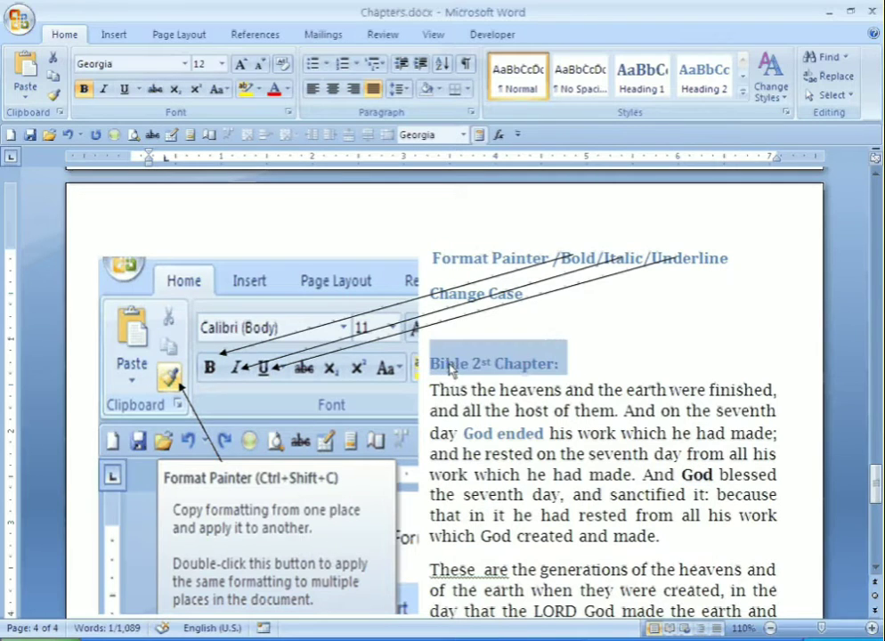
{"action": "left_click", "coordinate": [104, 90]}
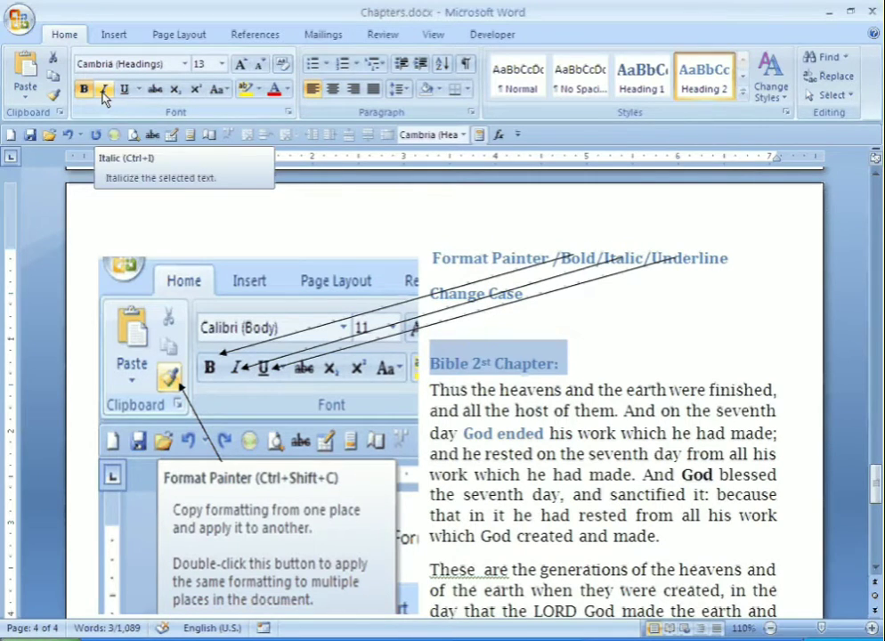
{"action": "left_click", "coordinate": [104, 97]}
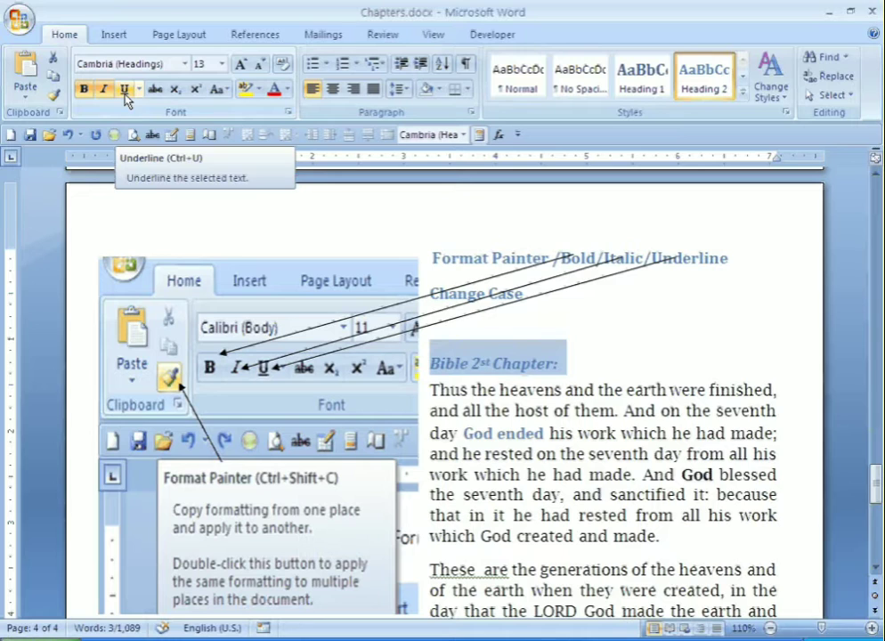
{"action": "left_click", "coordinate": [125, 94]}
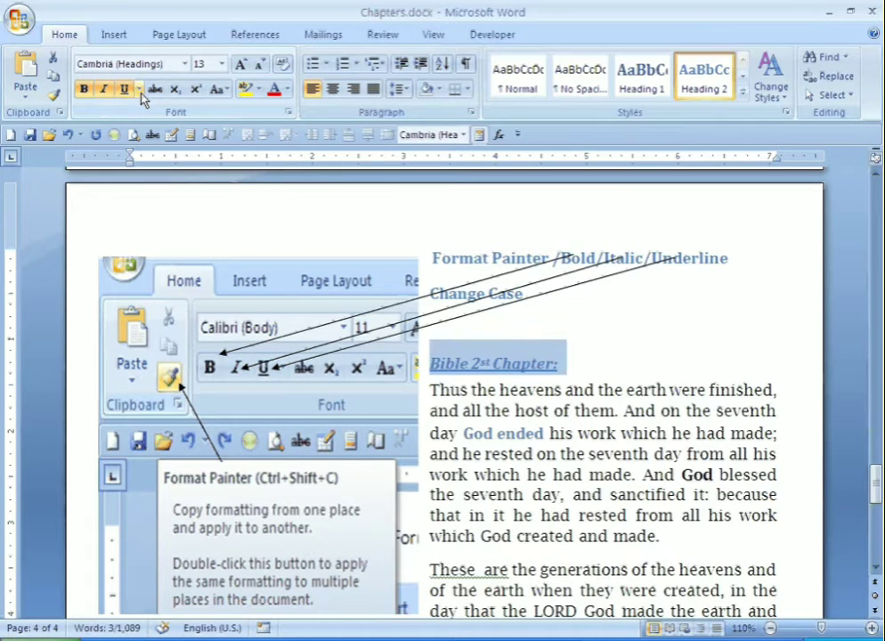
{"action": "left_click", "coordinate": [623, 367]}
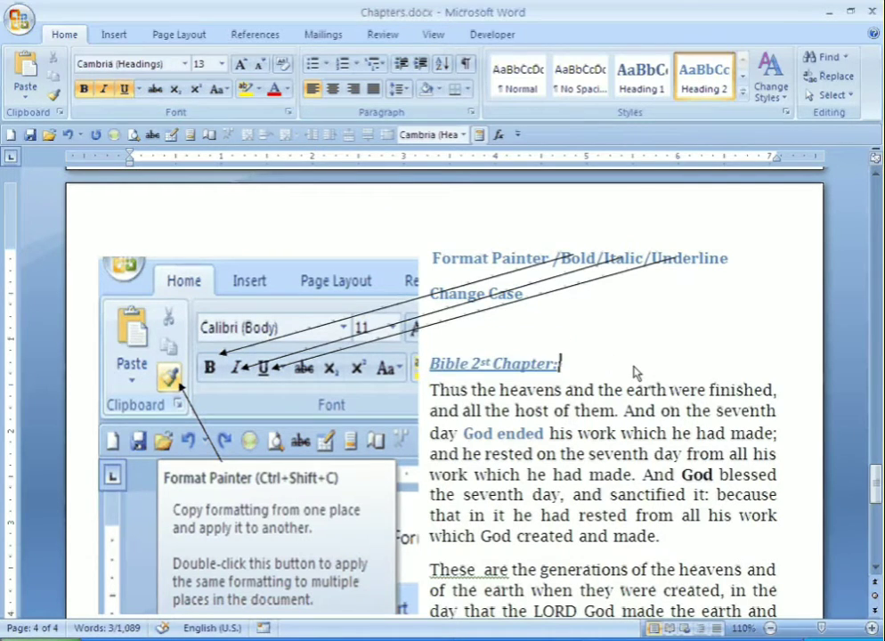
- Try a wavy underline style on the "Bible 2st Chapter:" heading and undo it
{"action": "left_click_drag", "start_coordinate": [576, 372], "coordinate": [429, 367]}
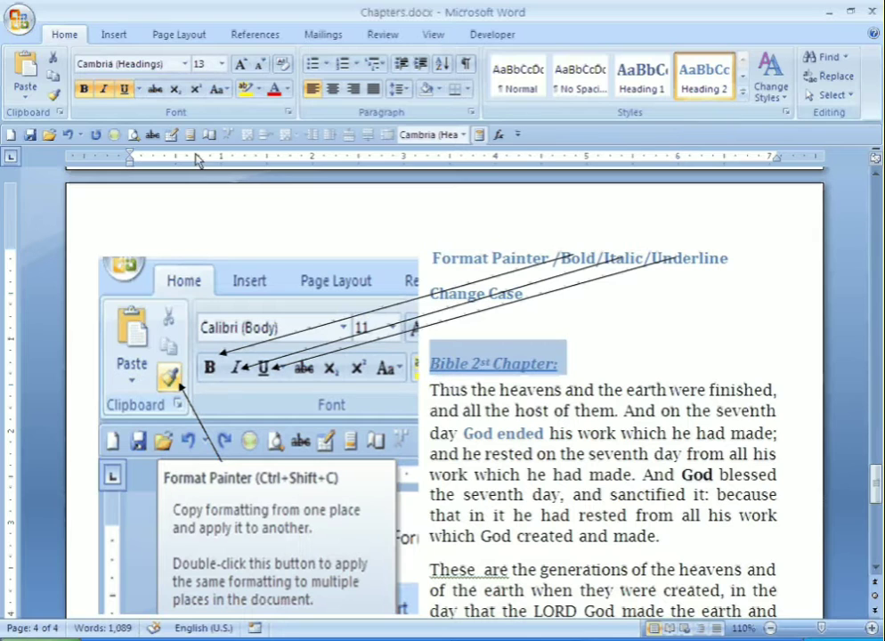
{"action": "left_click", "coordinate": [139, 89]}
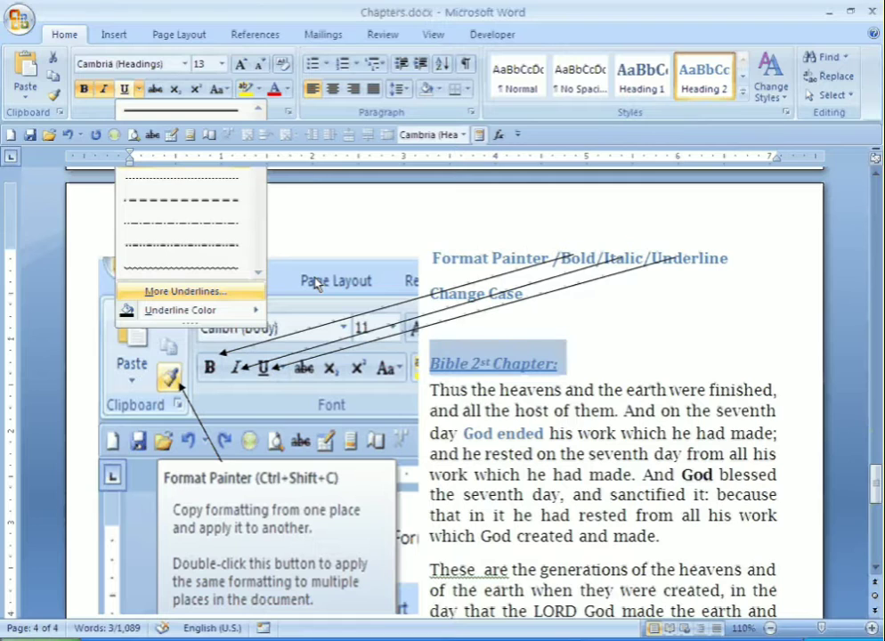
{"action": "left_click", "coordinate": [187, 291]}
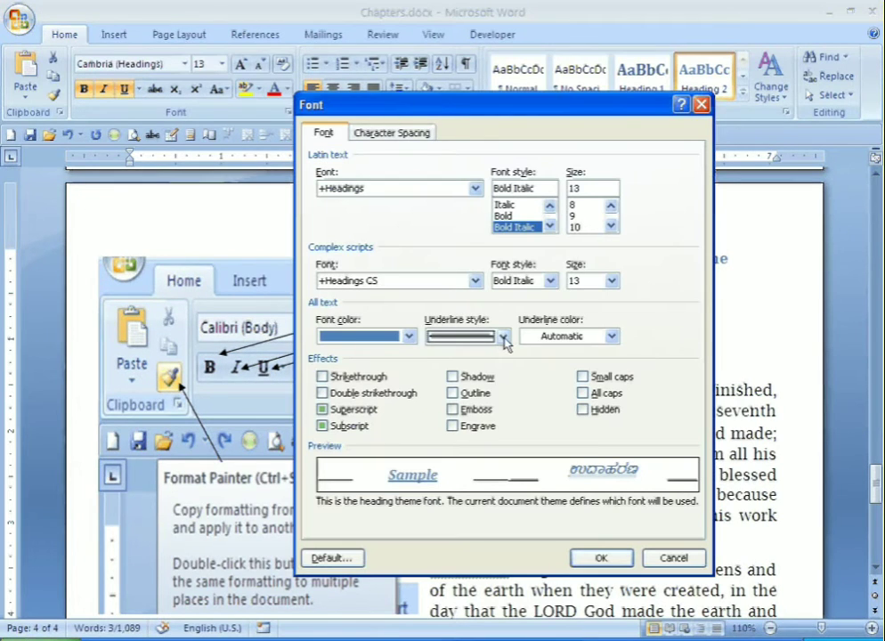
{"action": "left_click", "coordinate": [504, 336]}
{"action": "left_click_drag", "start_coordinate": [505, 386], "coordinate": [513, 421]}
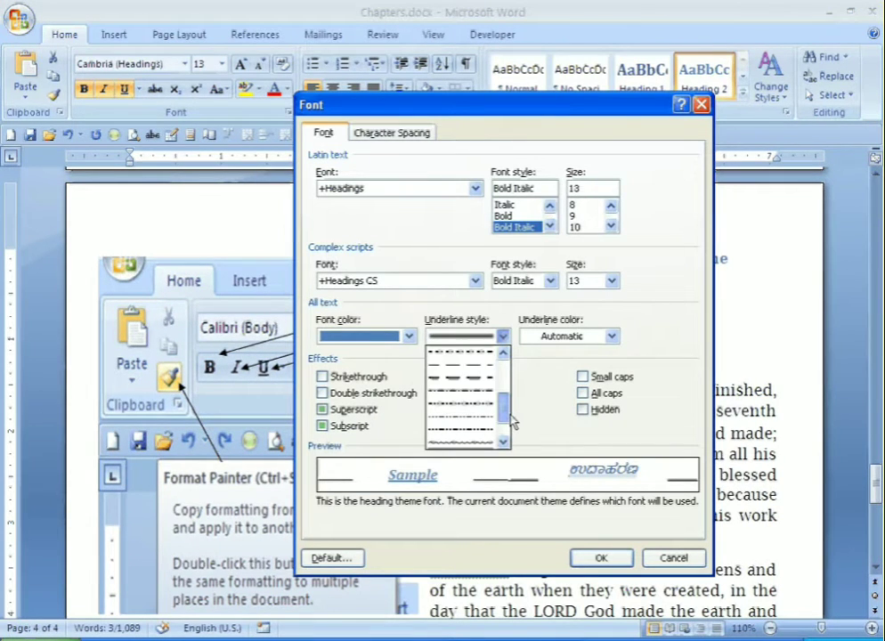
{"action": "left_click", "coordinate": [494, 441]}
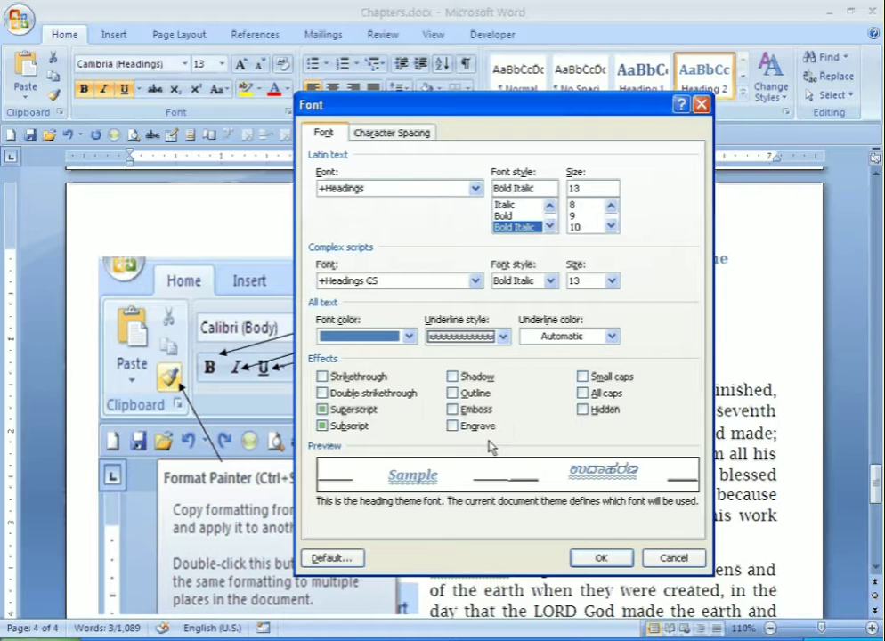
{"action": "left_click", "coordinate": [620, 558]}
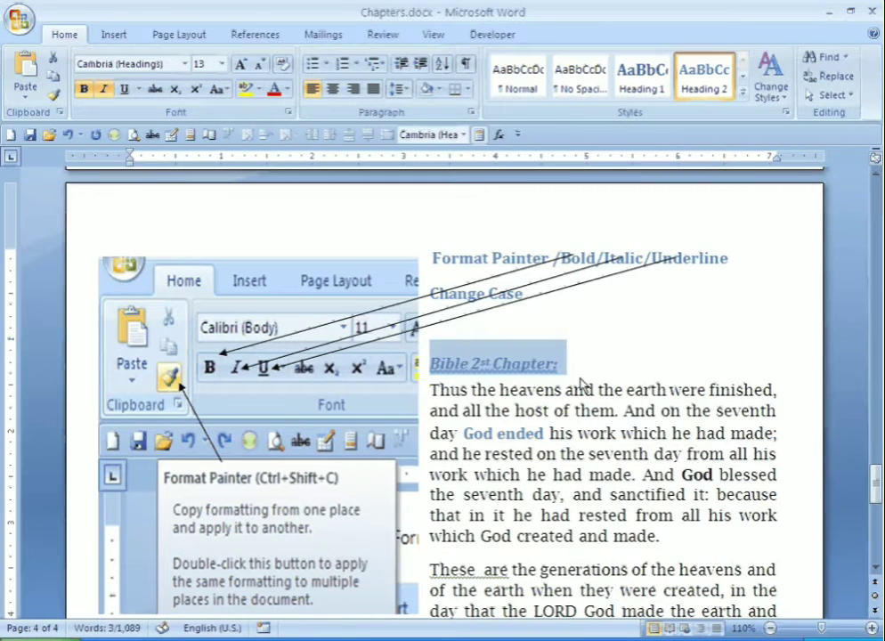
{"action": "left_click", "coordinate": [579, 373]}
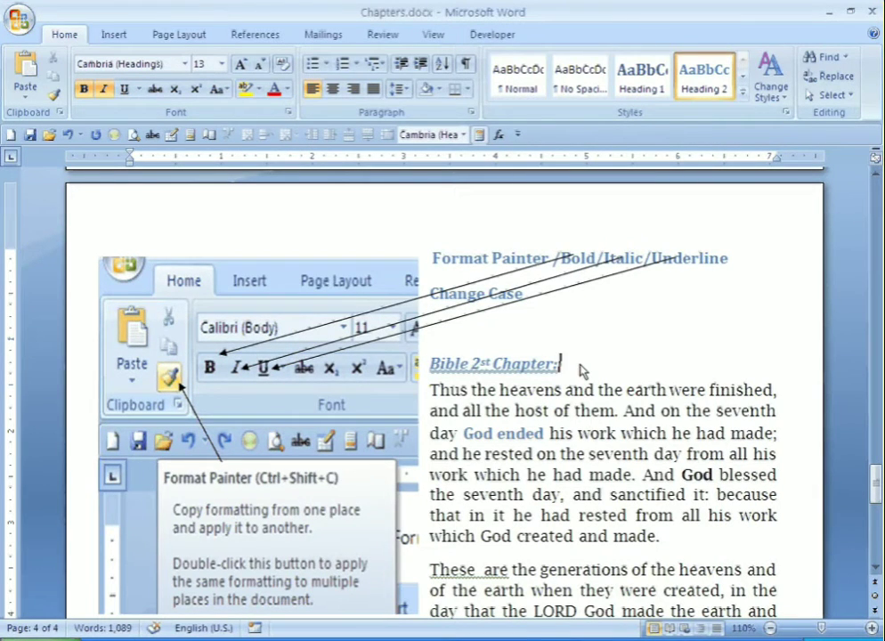
{"action": "triple_click", "coordinate": [583, 369]}
{"action": "left_click", "coordinate": [585, 369]}
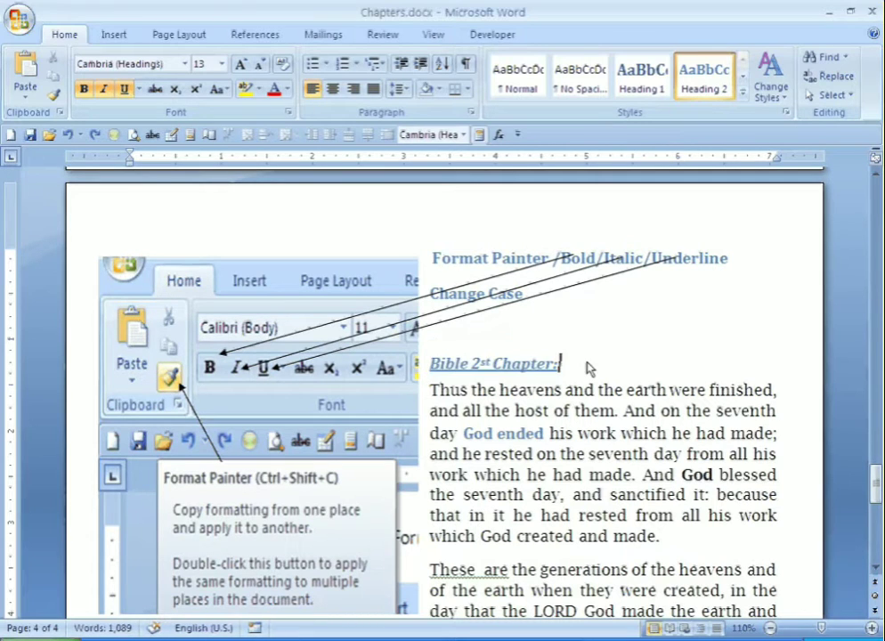
- Give the "Bible 2st Chapter:" heading a double underline with the underline color set to Dark Red
{"action": "triple_click", "coordinate": [586, 368]}
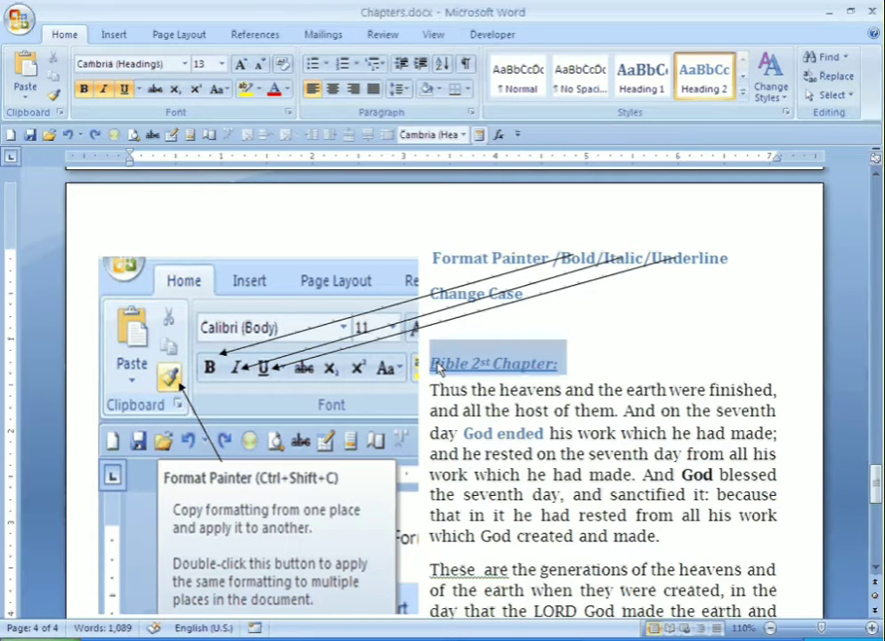
{"action": "left_click", "coordinate": [139, 89]}
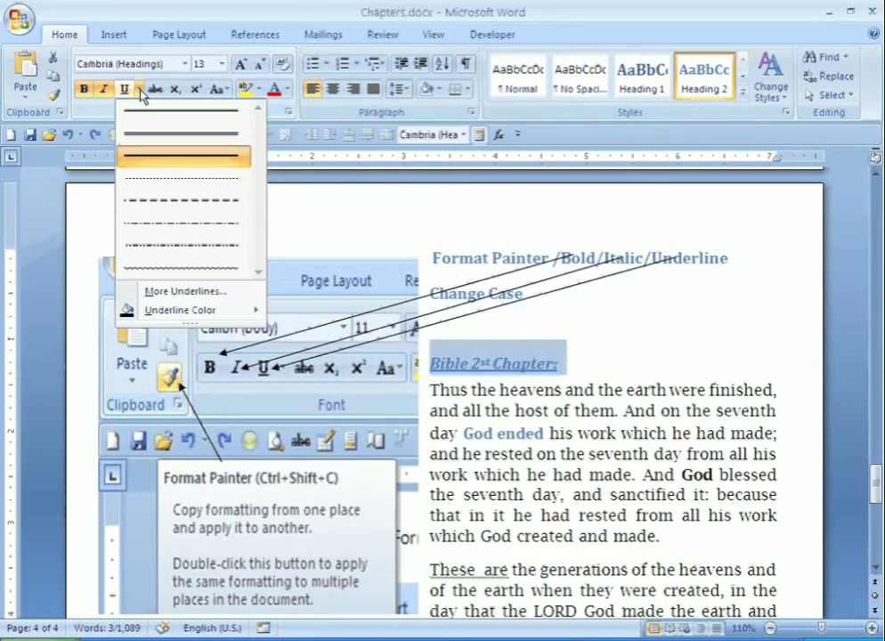
{"action": "left_click", "coordinate": [202, 143]}
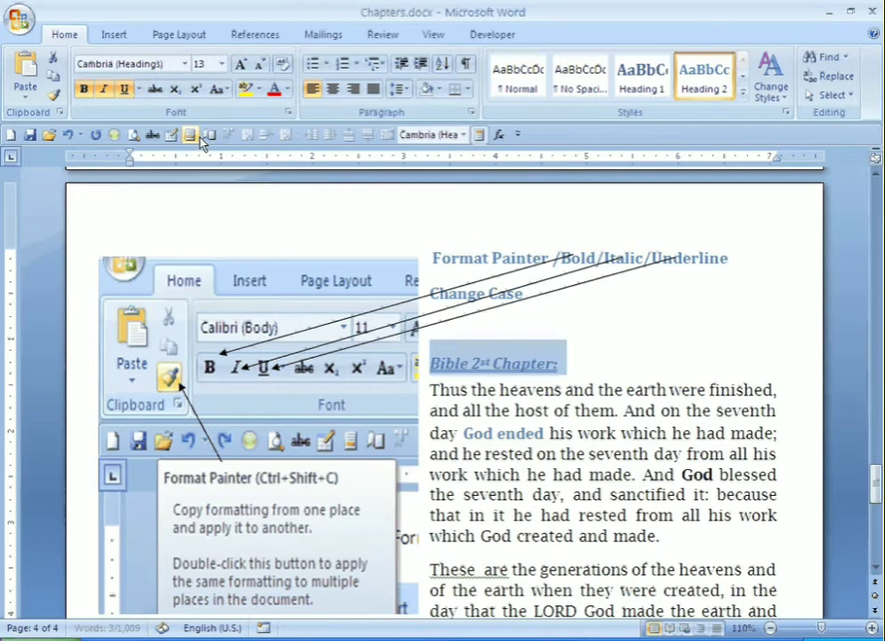
{"action": "left_click", "coordinate": [139, 90]}
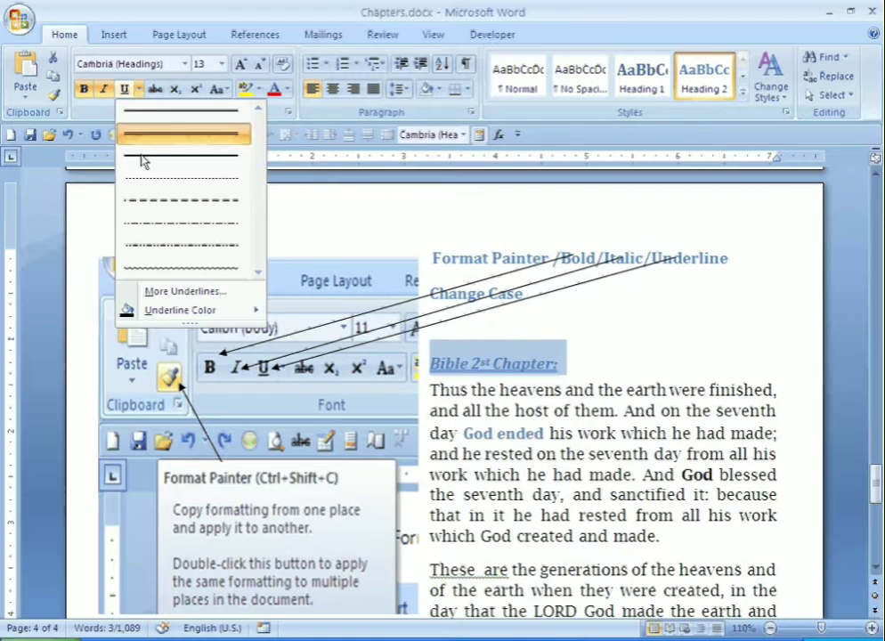
{"action": "mouse_move", "coordinate": [193, 312]}
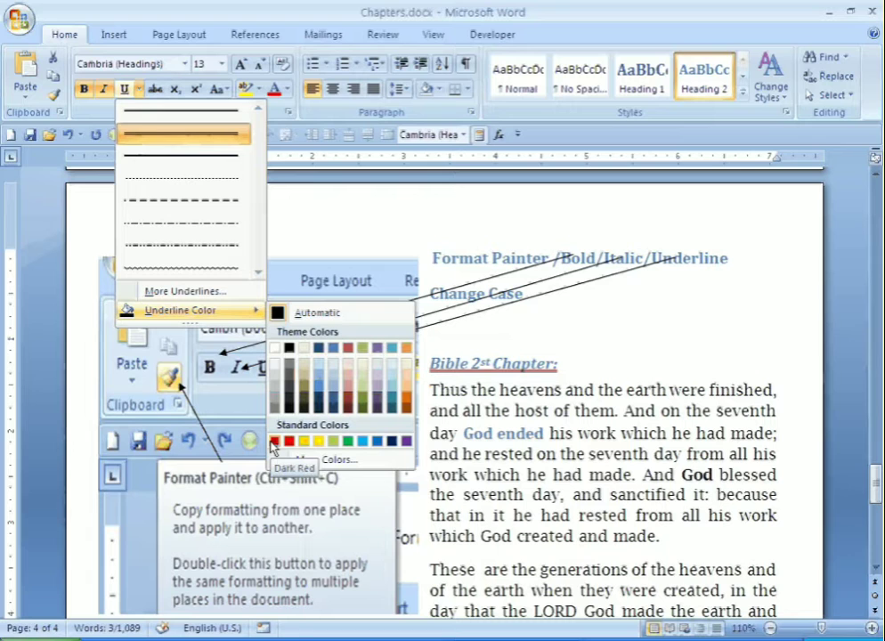
{"action": "left_click", "coordinate": [272, 448]}
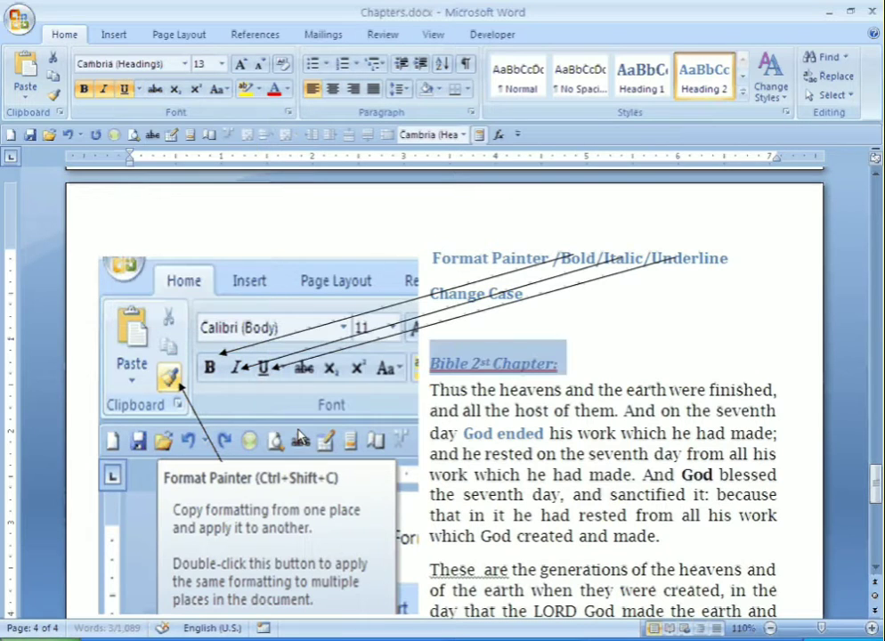
{"action": "left_click", "coordinate": [495, 364]}
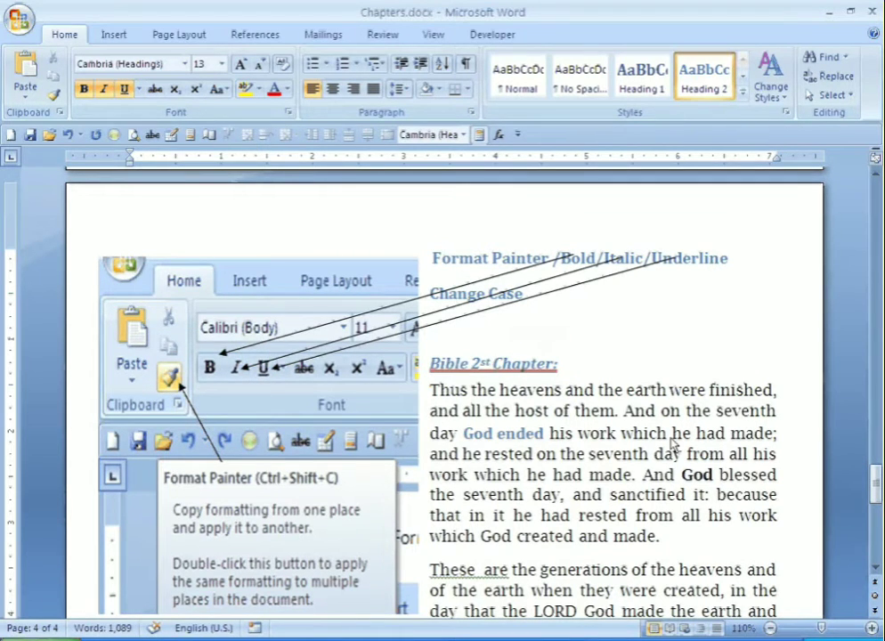
- Make the words "LORD God" before "made the earth" in the second paragraph bold and italic
{"action": "scroll", "coordinate": [677, 443], "scroll_direction": "down", "scroll_amount": 2}
{"action": "scroll", "coordinate": [674, 445], "scroll_direction": "down", "scroll_amount": 1}
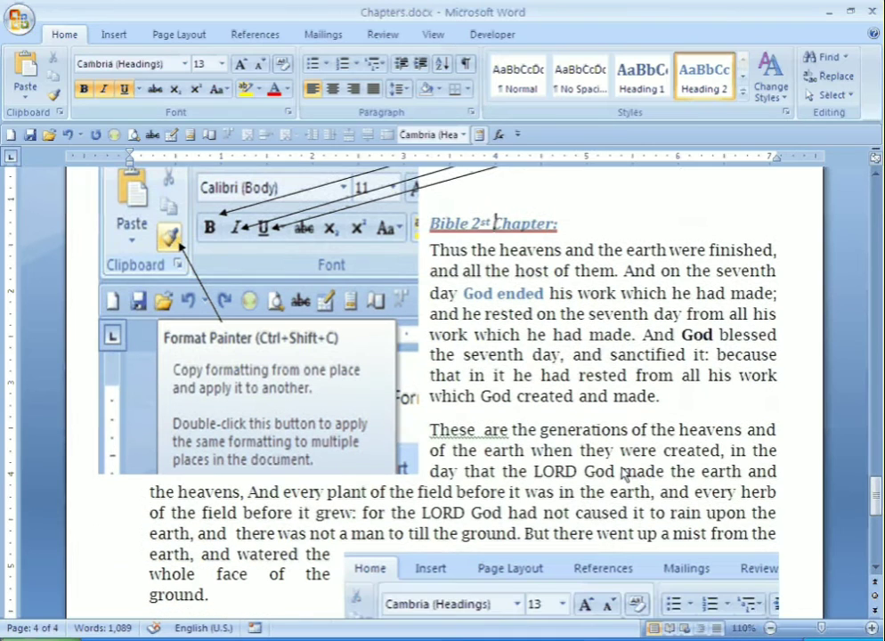
{"action": "left_click_drag", "start_coordinate": [588, 478], "coordinate": [616, 479]}
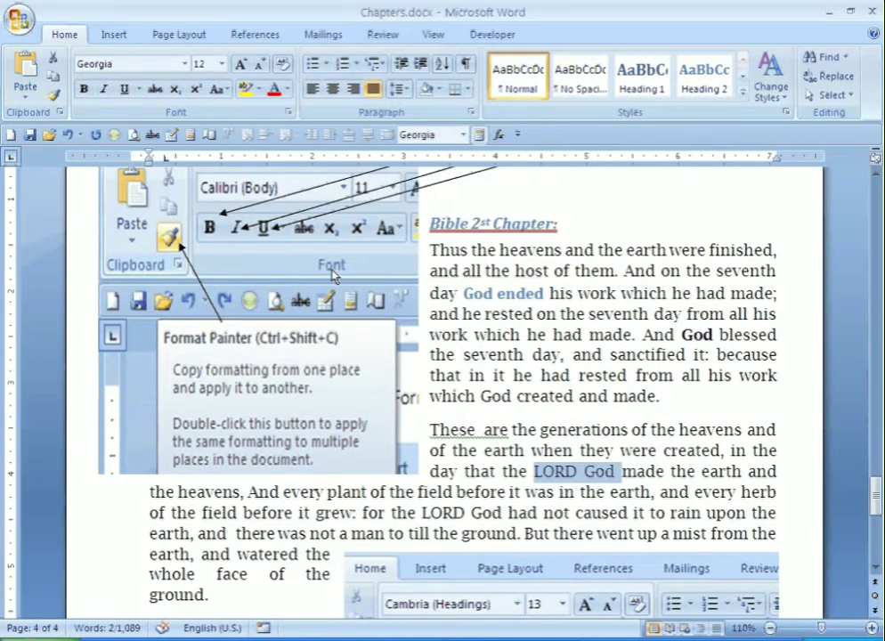
{"action": "left_click", "coordinate": [85, 91]}
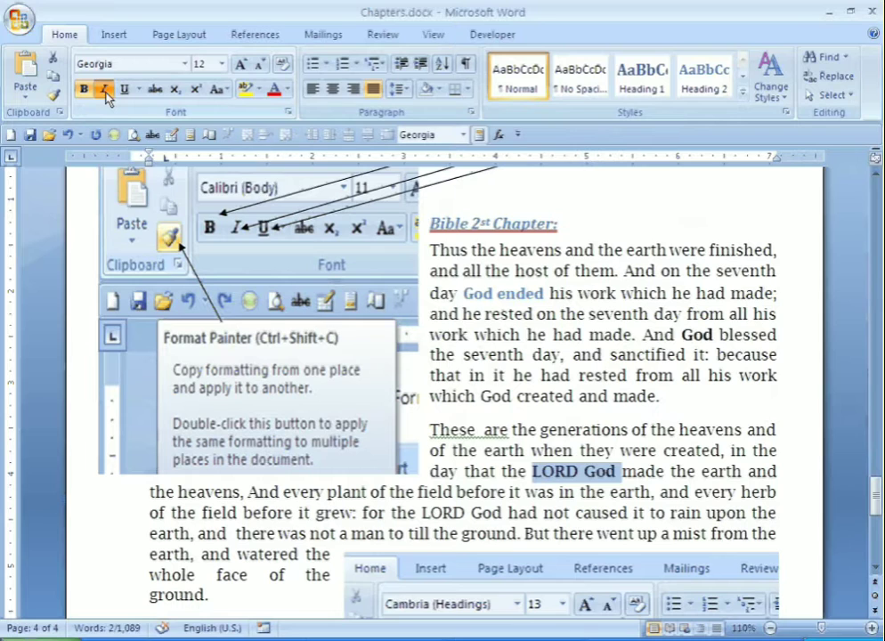
{"action": "left_click", "coordinate": [106, 92]}
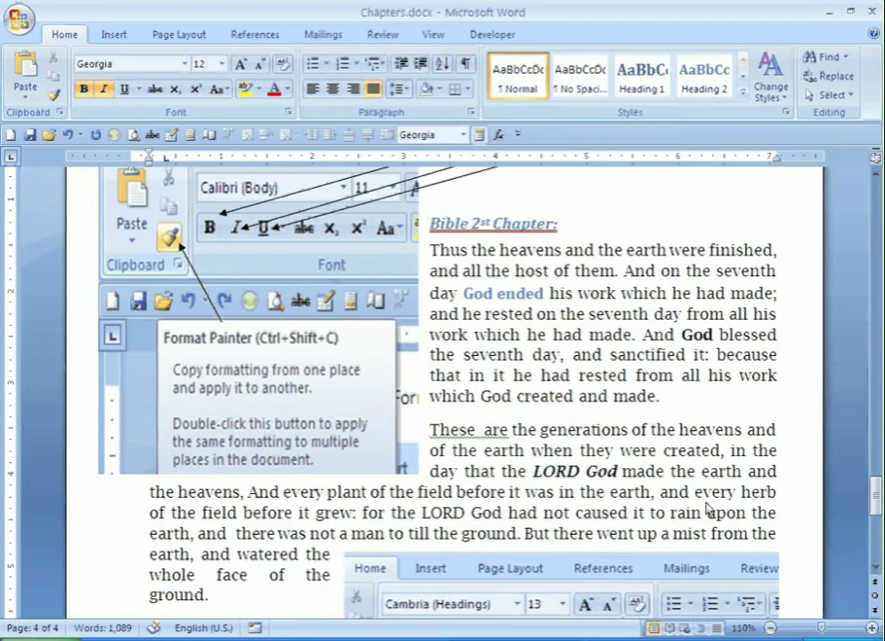
- Change the case of the document's entire last paragraph, beginning "And the lord god formed man", to lowercase
{"action": "scroll", "coordinate": [682, 507], "scroll_direction": "down", "scroll_amount": 1}
{"action": "scroll", "coordinate": [696, 466], "scroll_direction": "up", "scroll_amount": 1}
{"action": "scroll", "coordinate": [696, 465], "scroll_direction": "up", "scroll_amount": 1}
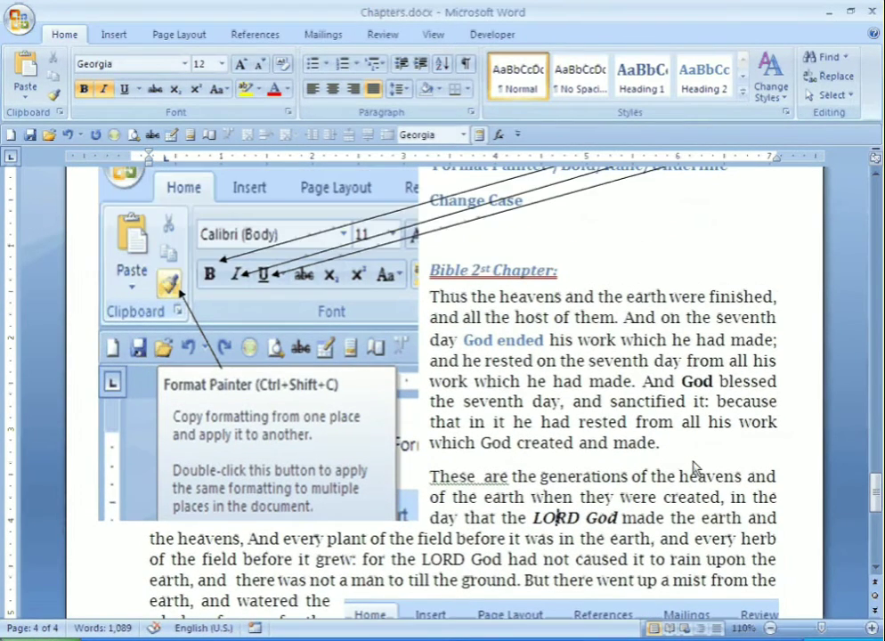
{"action": "scroll", "coordinate": [696, 469], "scroll_direction": "up", "scroll_amount": 1}
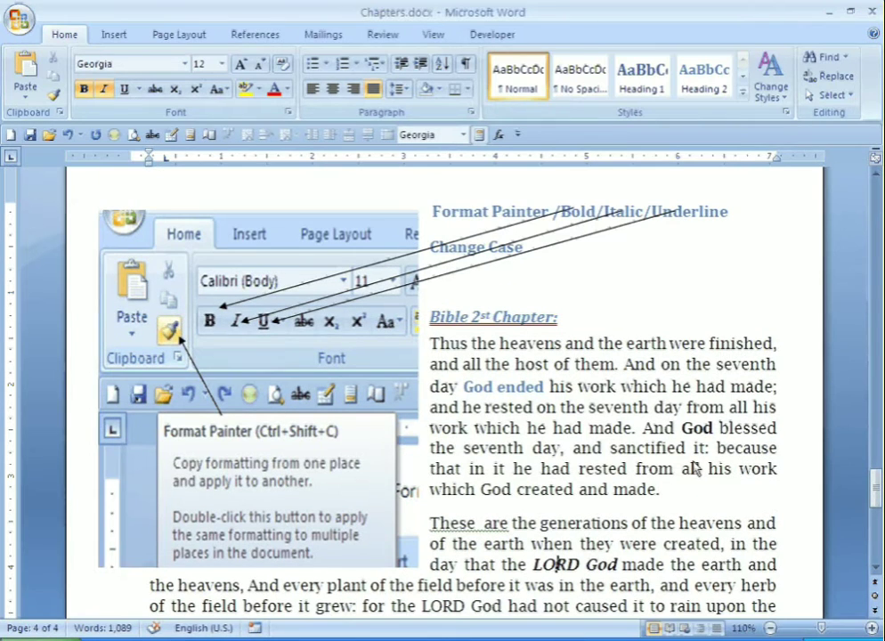
{"action": "left_click", "coordinate": [434, 252]}
{"action": "scroll", "coordinate": [721, 459], "scroll_direction": "down", "scroll_amount": 1}
{"action": "scroll", "coordinate": [722, 462], "scroll_direction": "down", "scroll_amount": 5}
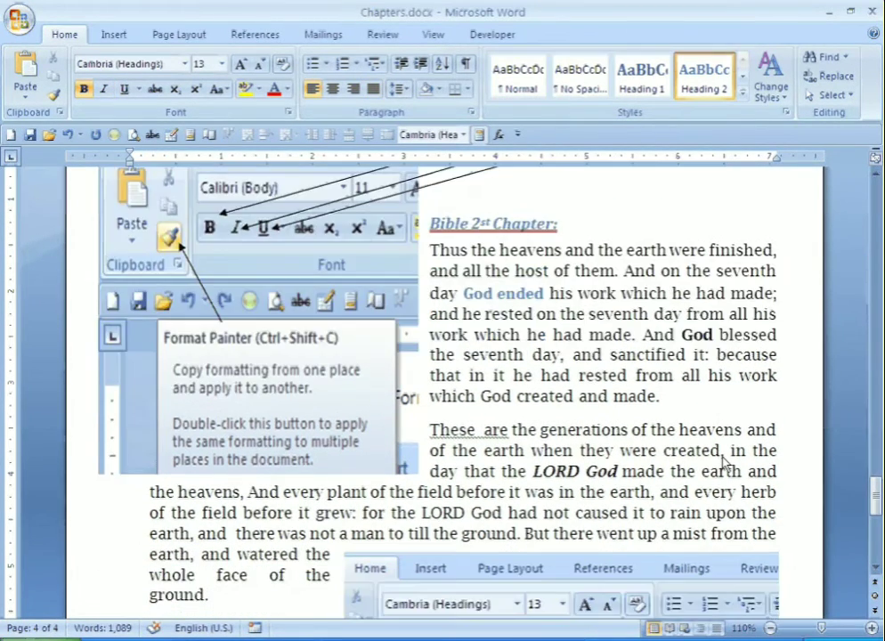
{"action": "scroll", "coordinate": [723, 463], "scroll_direction": "down", "scroll_amount": 2}
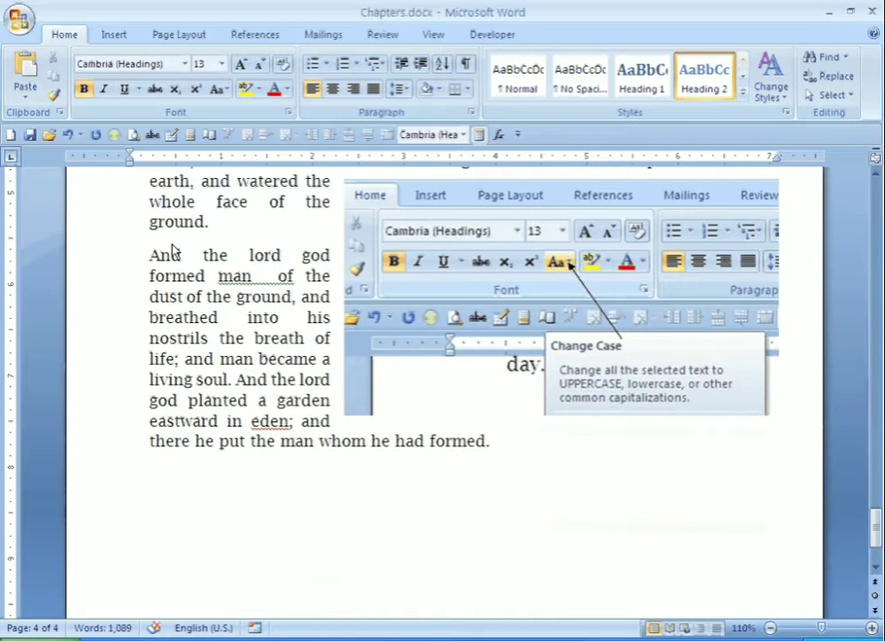
{"action": "left_click_drag", "start_coordinate": [152, 258], "coordinate": [501, 470]}
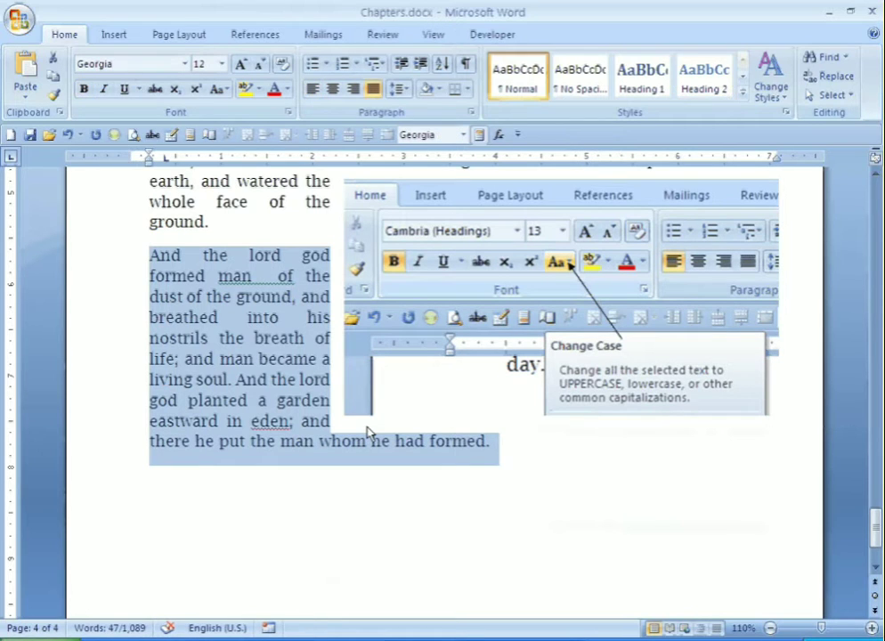
{"action": "left_click", "coordinate": [228, 91]}
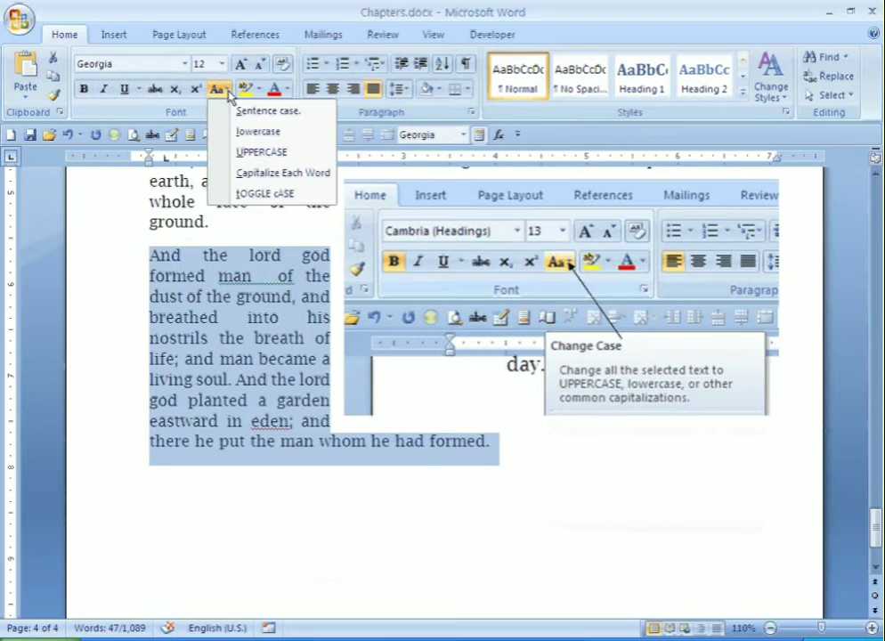
{"action": "left_click", "coordinate": [250, 132]}
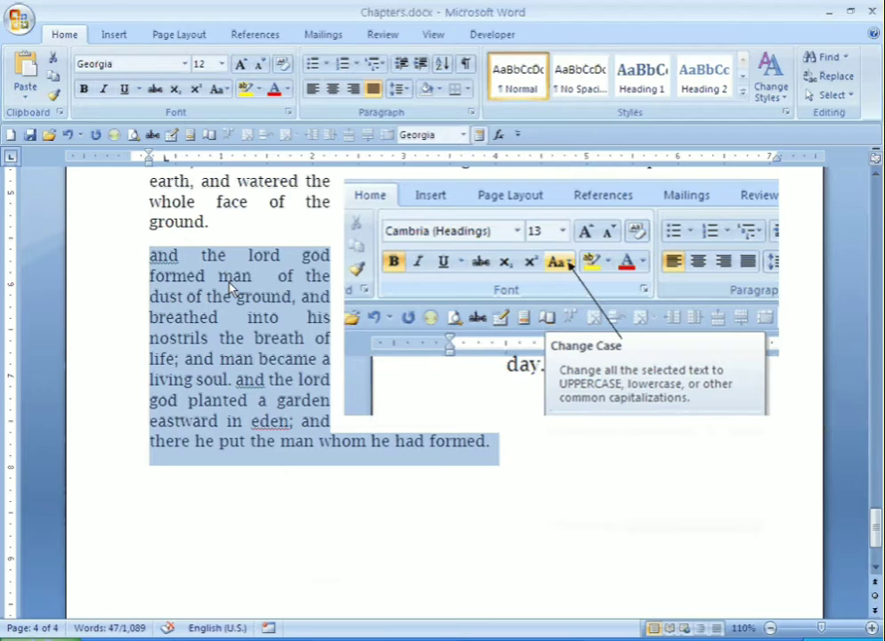
- Try UPPERCASE and Capitalize Each Word on the selected last paragraph
{"action": "left_click", "coordinate": [229, 95]}
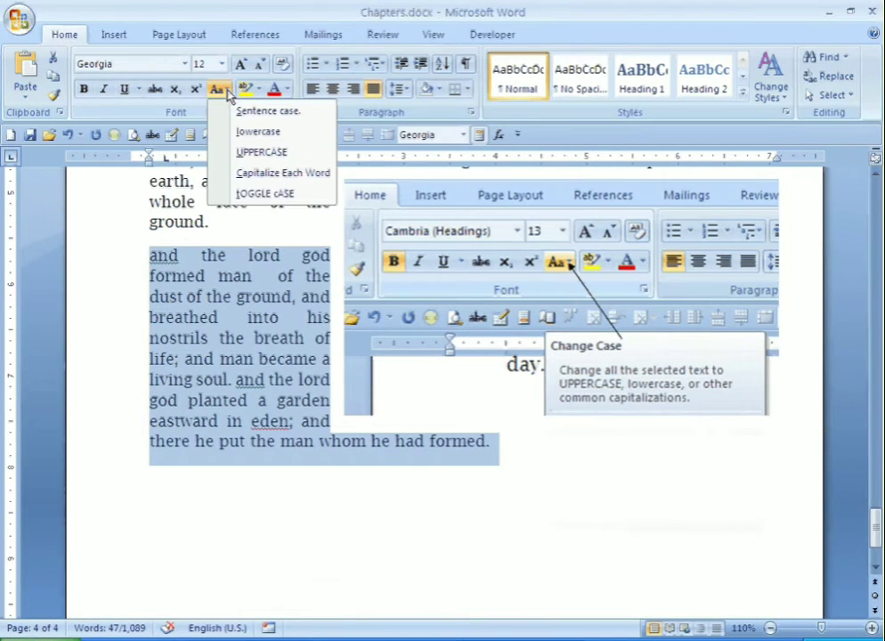
{"action": "left_click", "coordinate": [239, 161]}
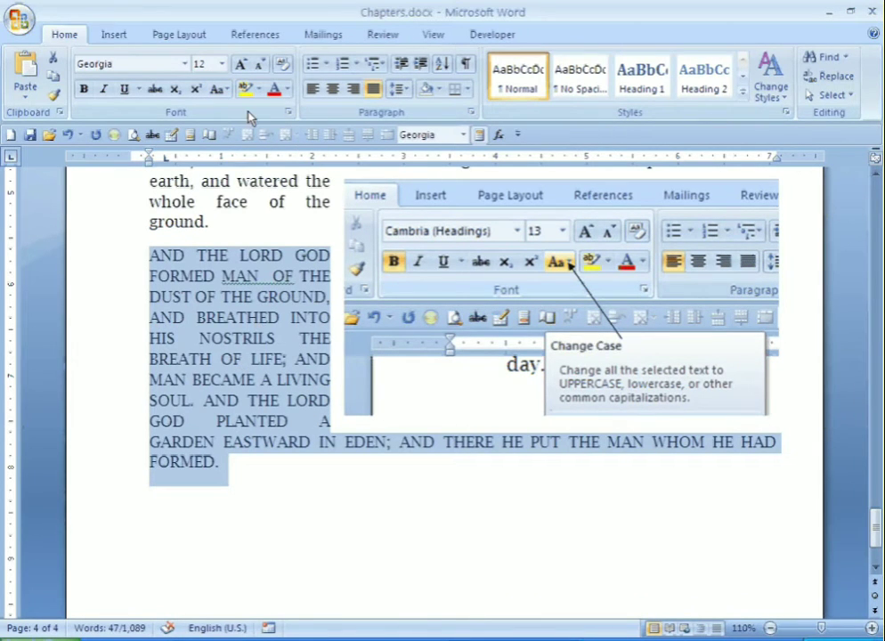
{"action": "left_click", "coordinate": [229, 92]}
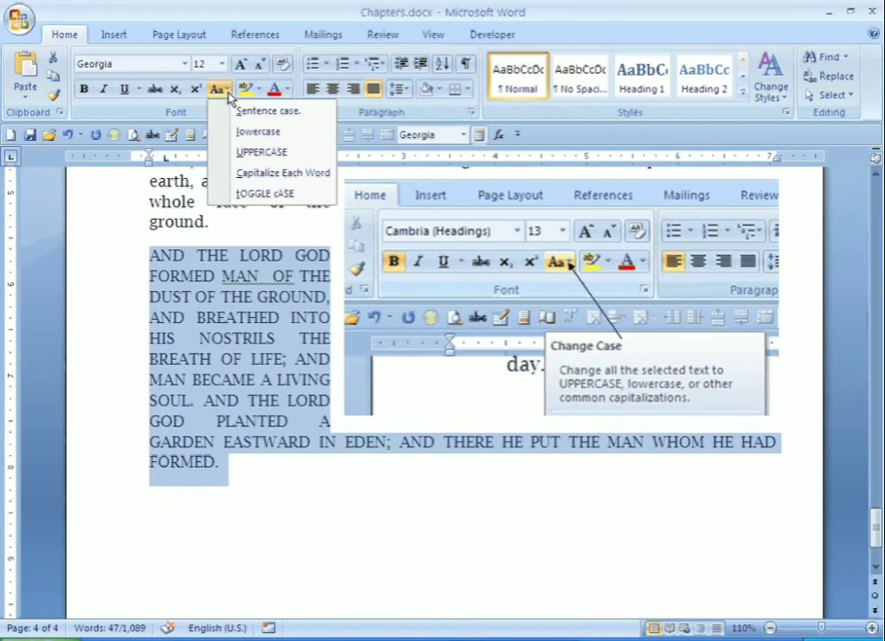
{"action": "left_click", "coordinate": [232, 176]}
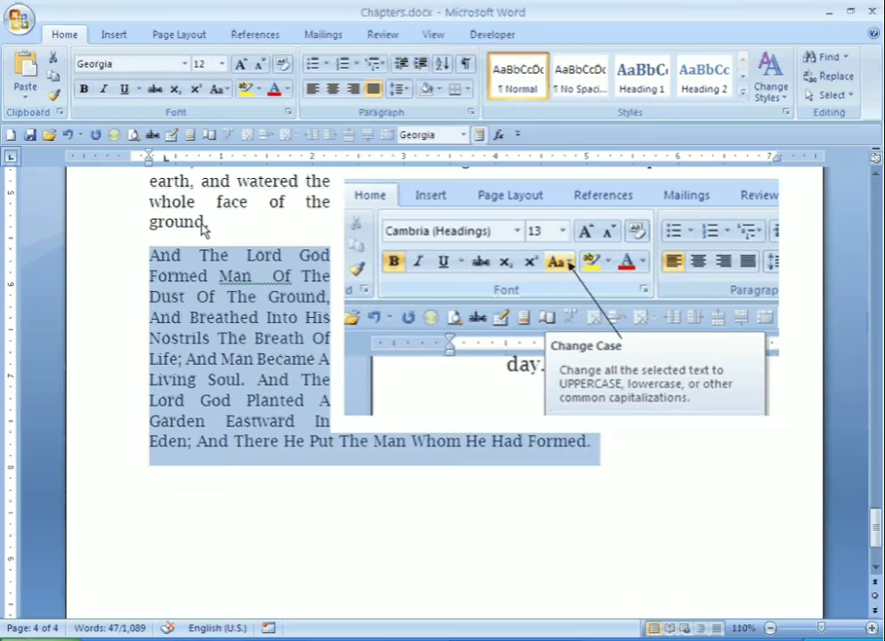
- Apply tOGGLE cASE to the selected last paragraph, followed by UPPERCASE
{"action": "left_click", "coordinate": [228, 90]}
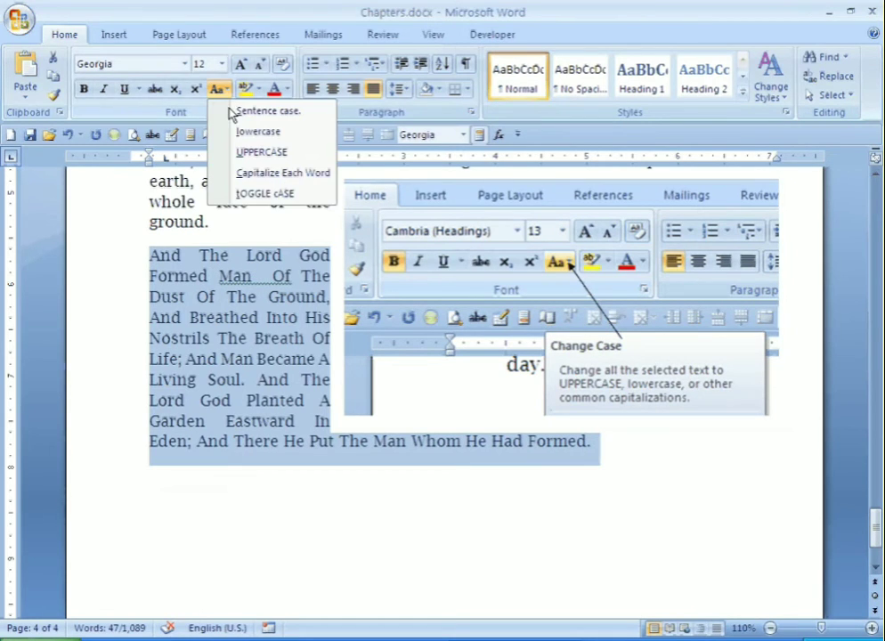
{"action": "left_click", "coordinate": [256, 196]}
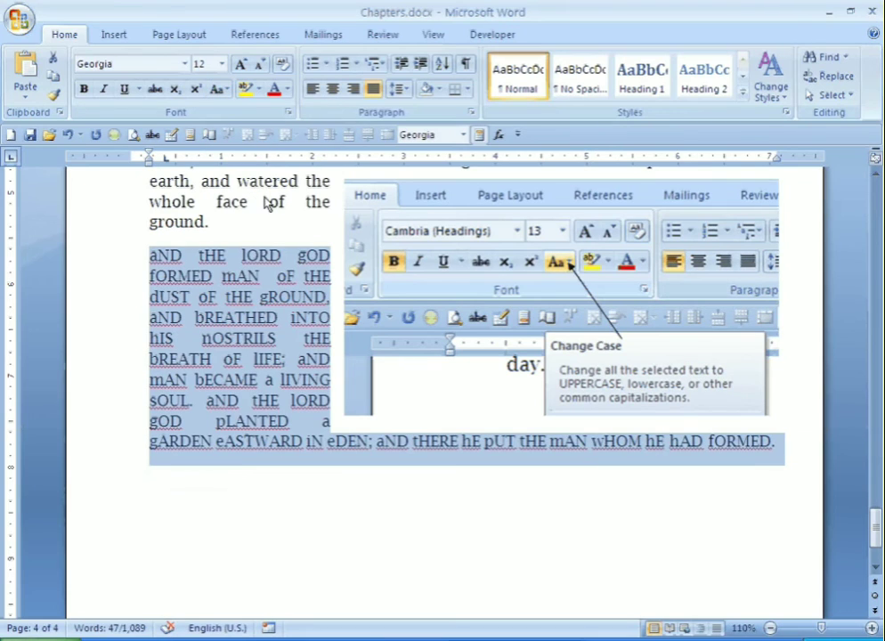
{"action": "left_click", "coordinate": [227, 92]}
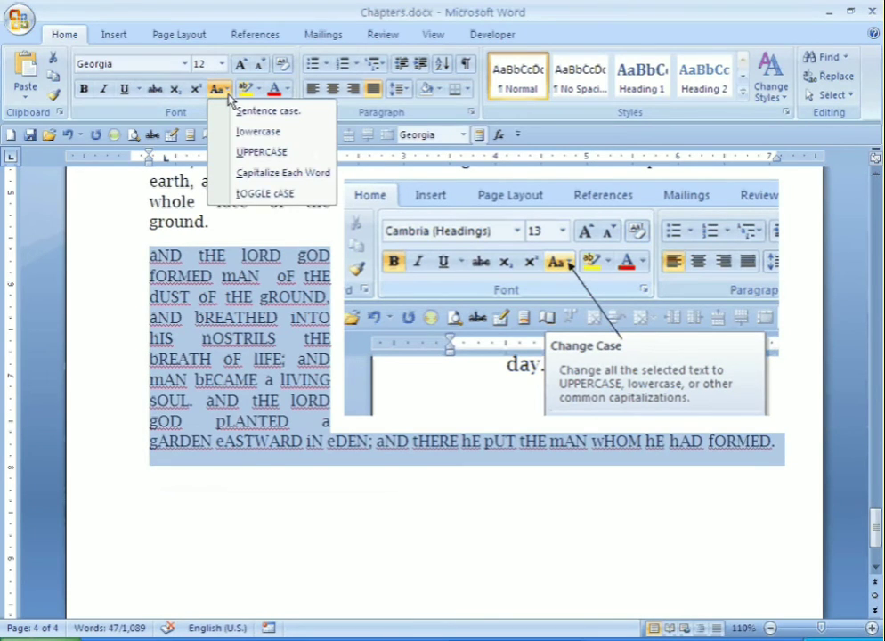
{"action": "left_click", "coordinate": [246, 155]}
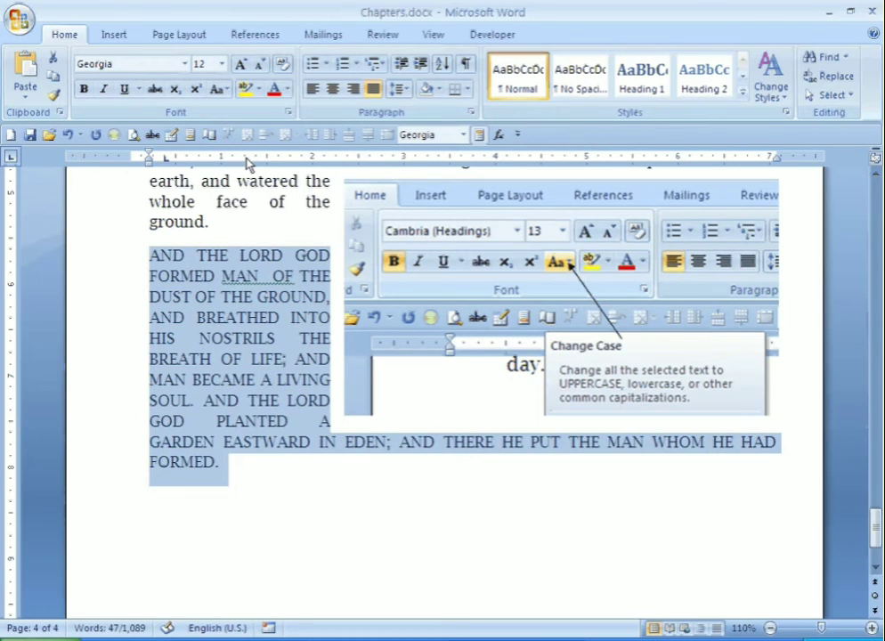
- Convert the last paragraph to lowercase and finally to Sentence case, and clear the selection
{"action": "left_click", "coordinate": [229, 91]}
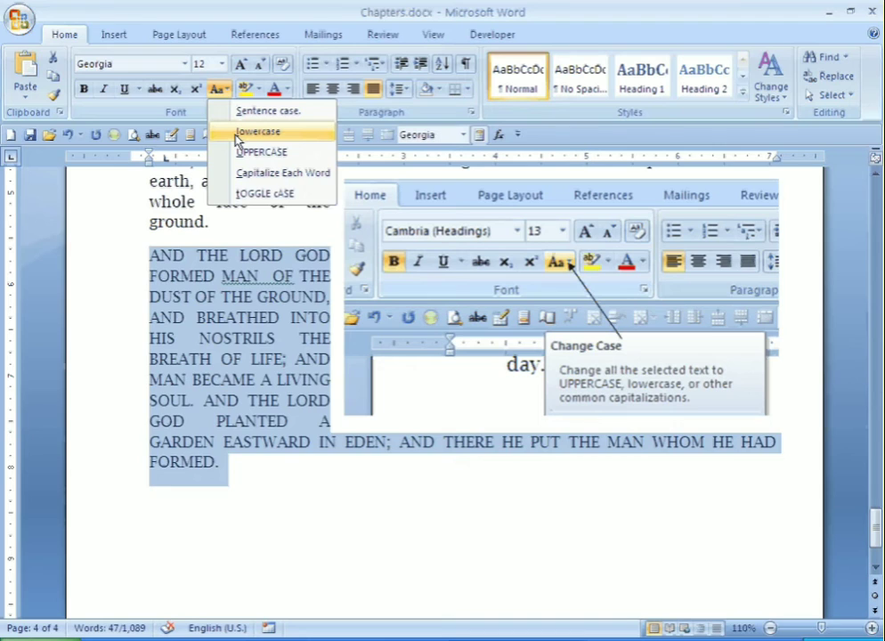
{"action": "left_click", "coordinate": [238, 134]}
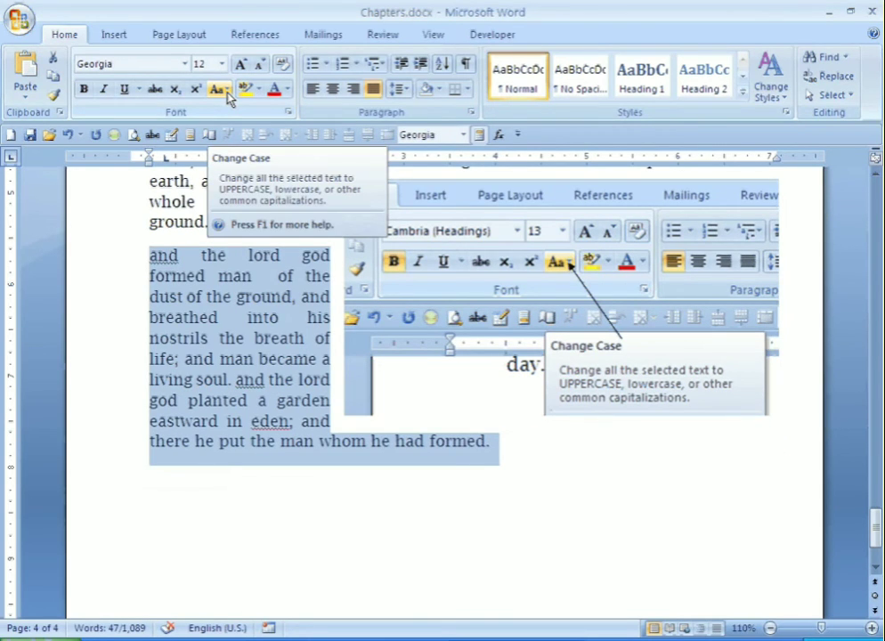
{"action": "left_click", "coordinate": [227, 93]}
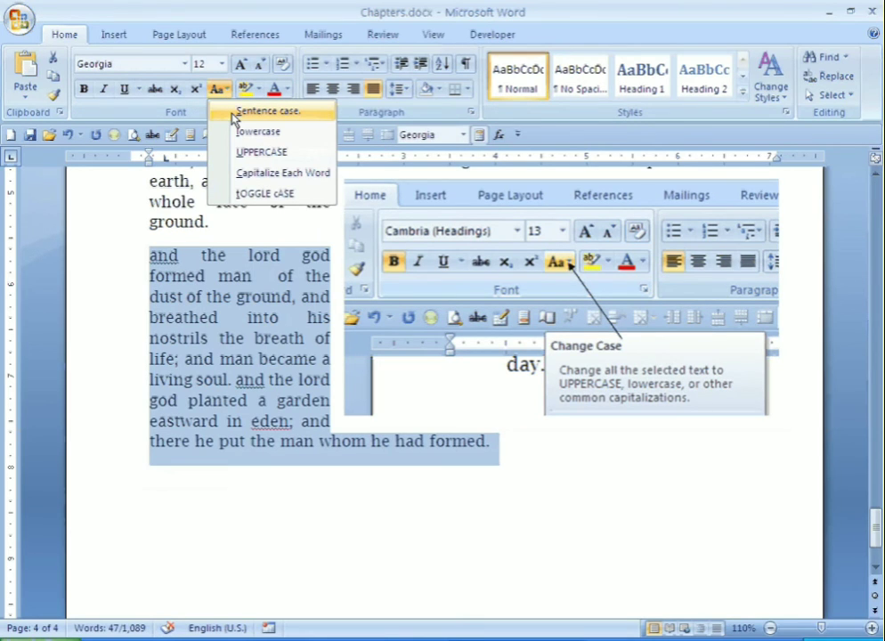
{"action": "left_click", "coordinate": [232, 116]}
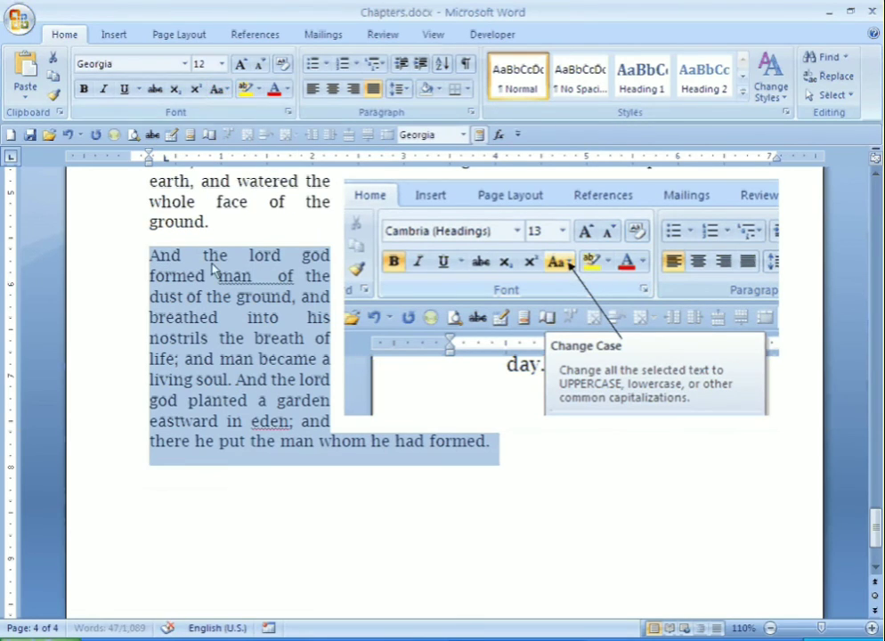
{"action": "left_click", "coordinate": [209, 255]}
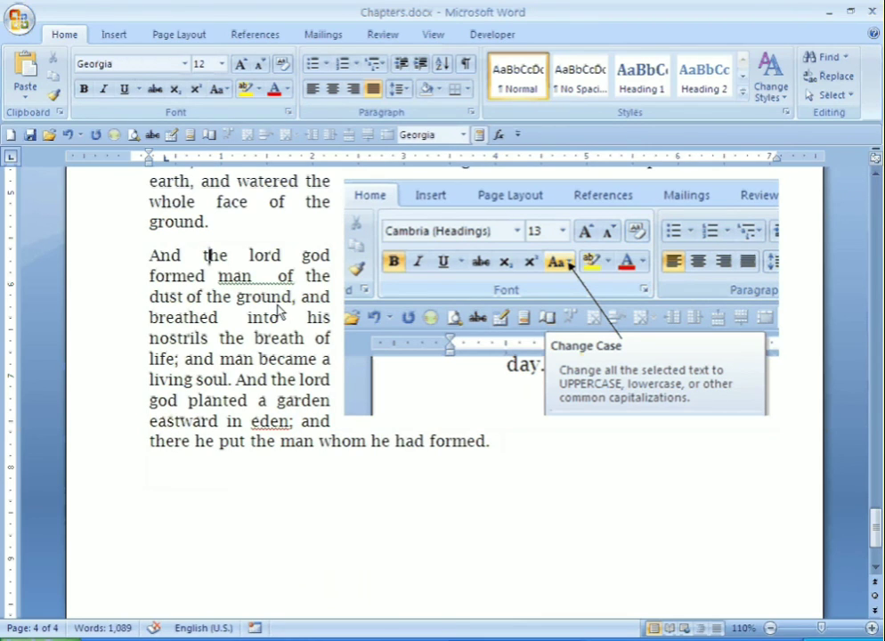